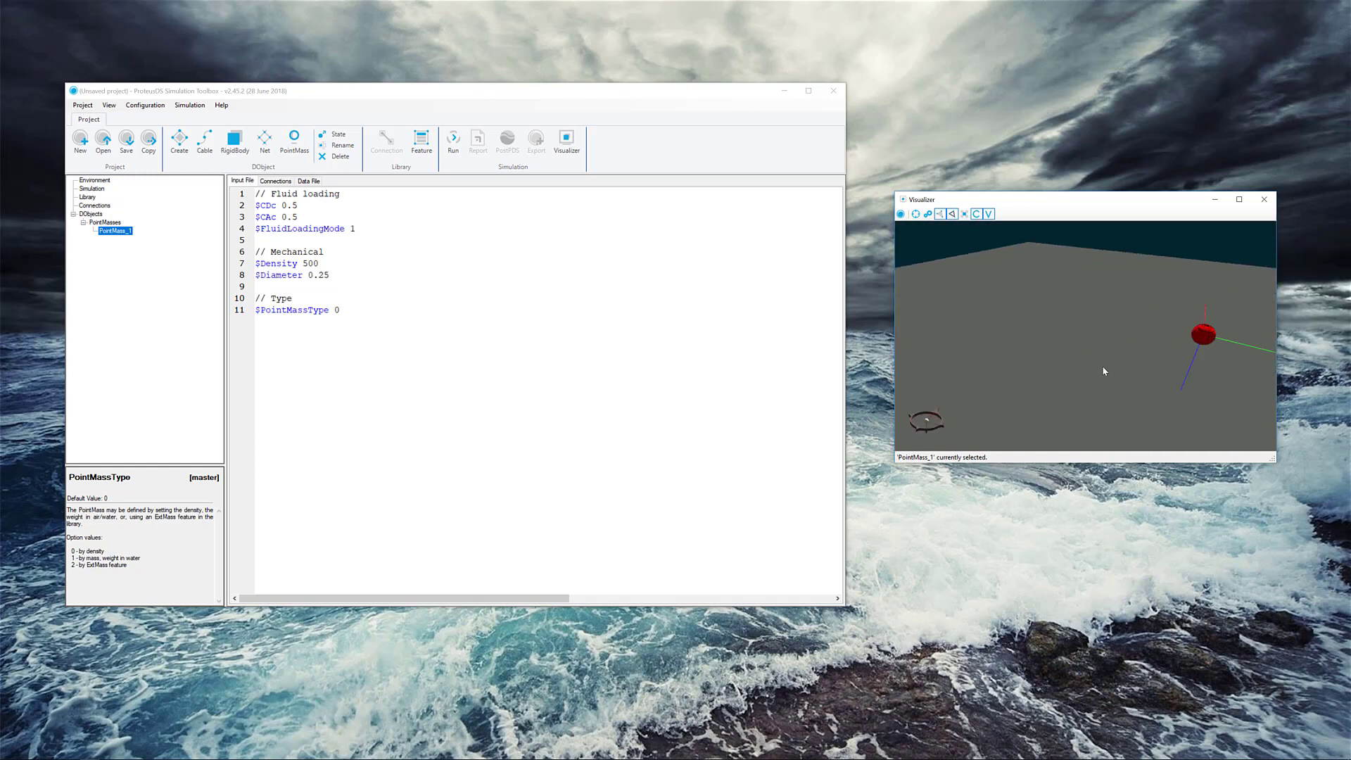
# Examine PointMass_1 in the Visualizer from several angles and zoom distances
pyautogui.moveTo(960, 336); pyautogui.dragTo(1051, 369)
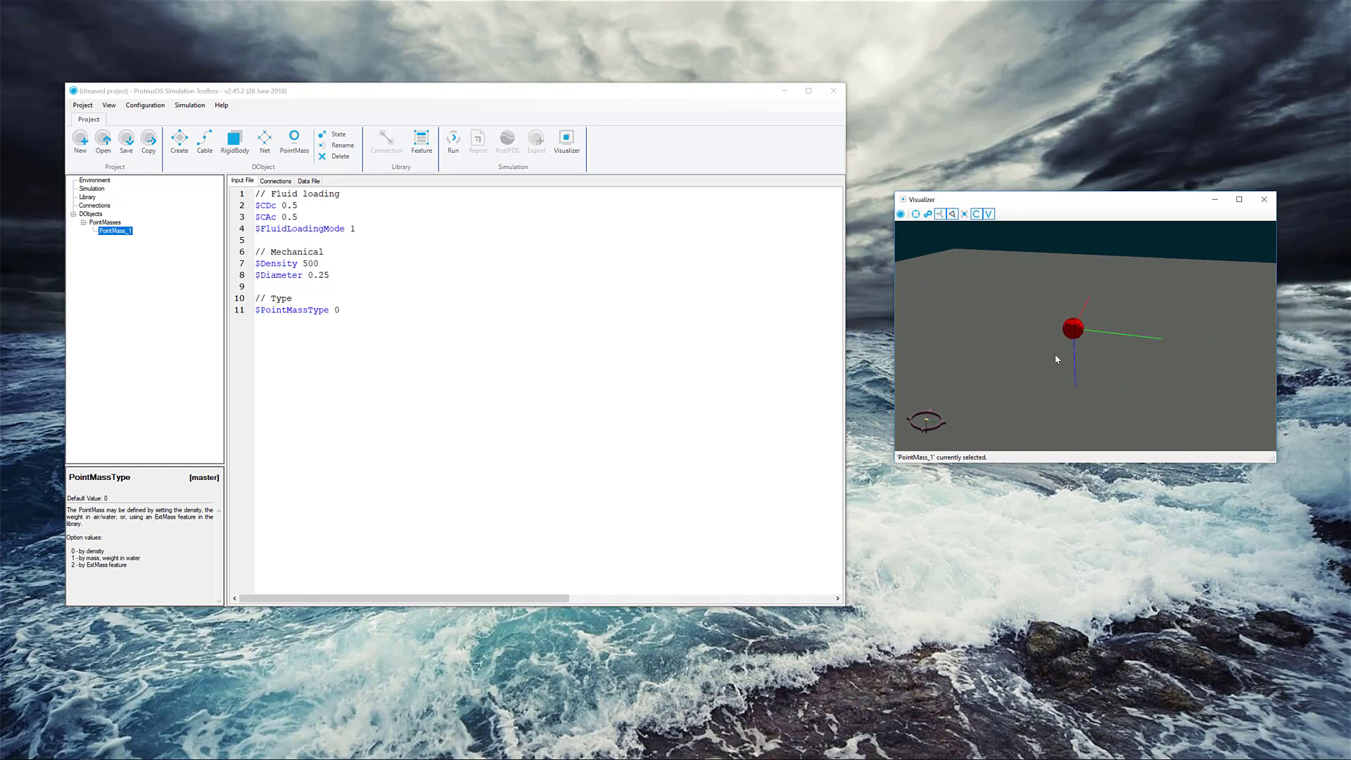
pyautogui.moveTo(1049, 360); pyautogui.dragTo(1136, 342)
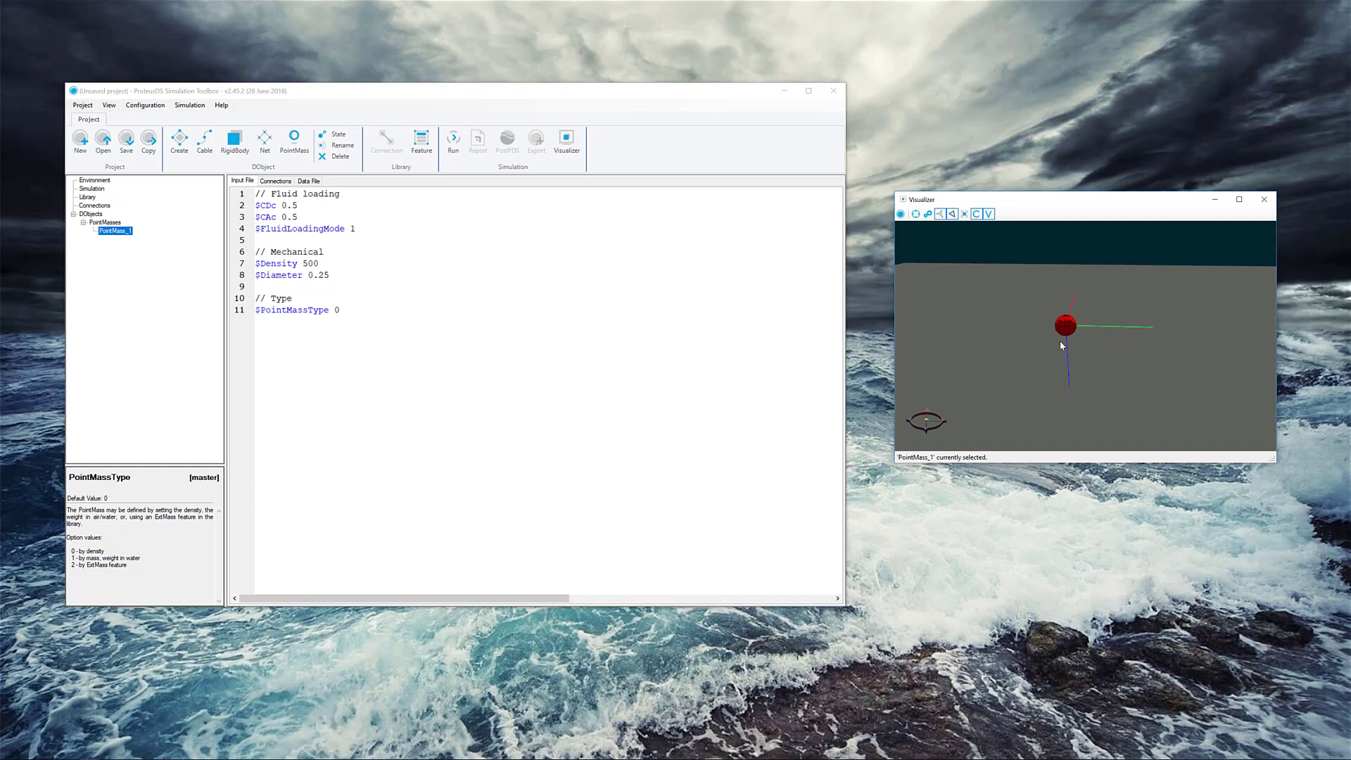
pyautogui.scroll(-3, 1060, 343)
pyautogui.scroll(3, 1062, 342)
pyautogui.scroll(-2, 1063, 343)
pyautogui.scroll(5, 1066, 351)
pyautogui.moveTo(1069, 353); pyautogui.dragTo(985, 357)
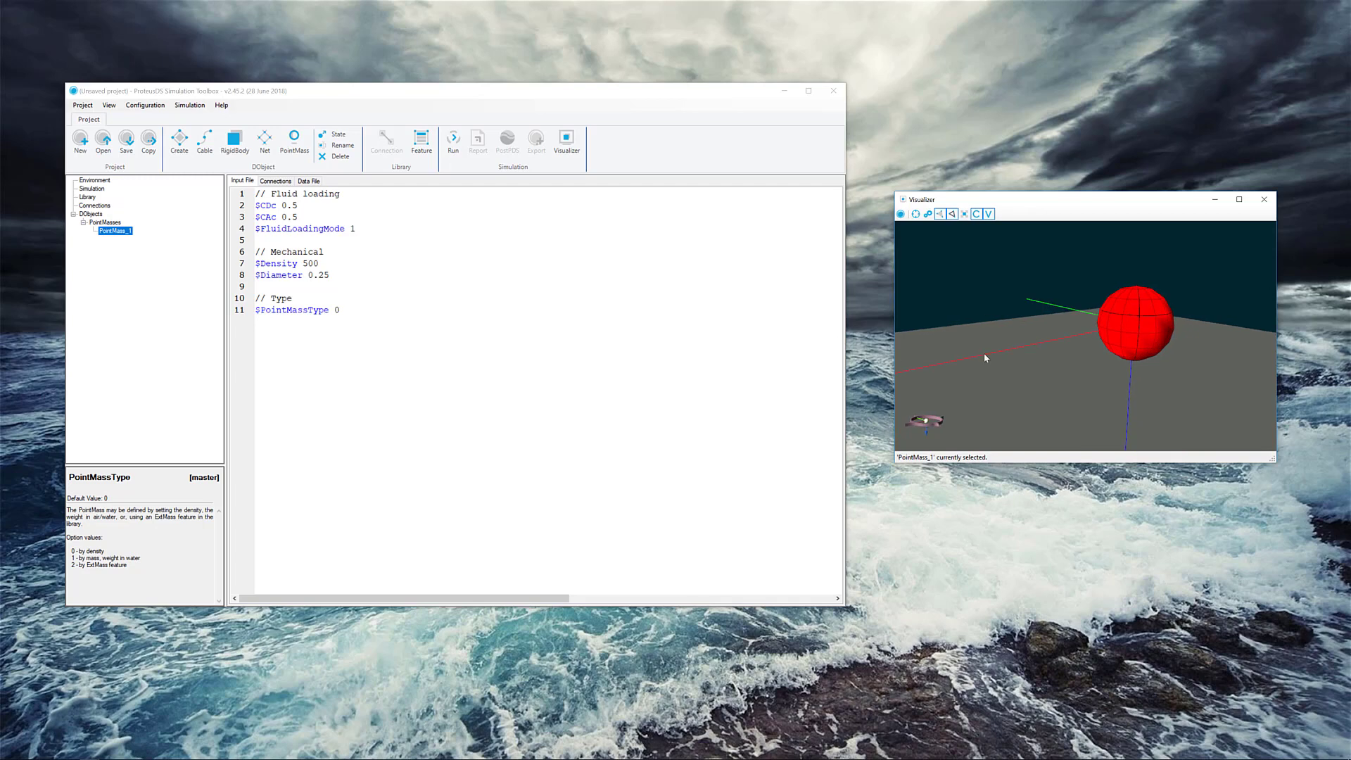
# Center the Visualizer view on PointMass_1 and inspect it from a higher angle, both close up and farther away
pyautogui.click(916, 214)
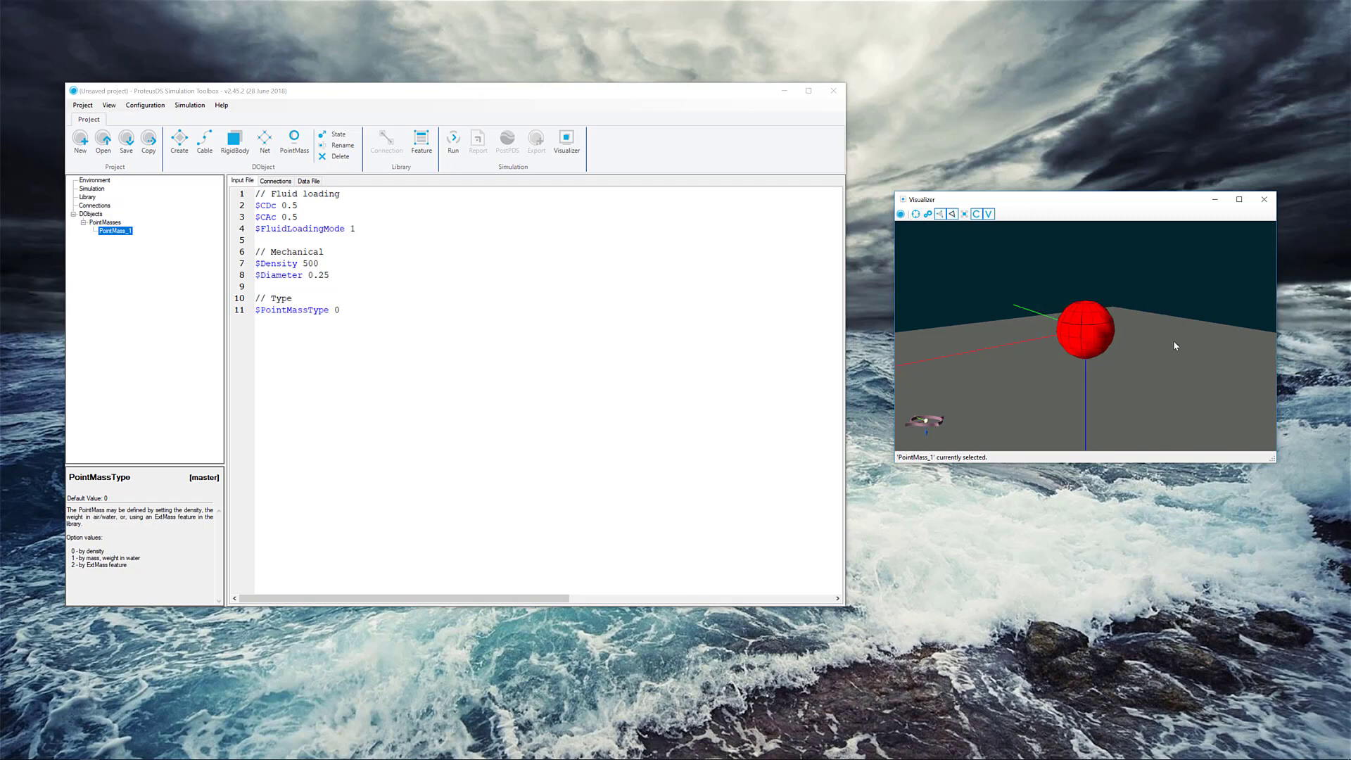
pyautogui.moveTo(1173, 340); pyautogui.dragTo(1129, 335)
pyautogui.scroll(3, 1077, 339)
pyautogui.scroll(-5, 1077, 339)
pyautogui.scroll(5, 1123, 336)
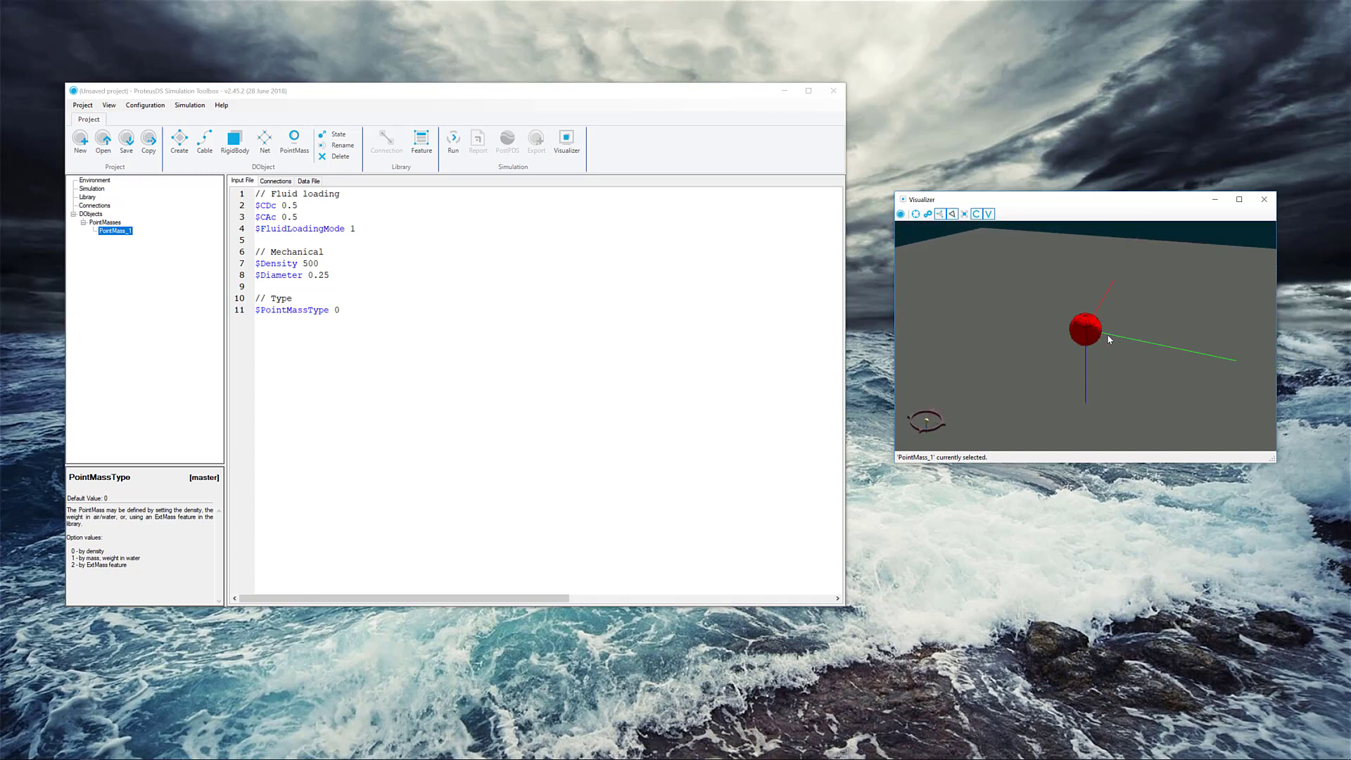
# Examine the point mass and its axes against the seabed, changing the view angle, distance and sideways position
pyautogui.moveTo(1163, 328); pyautogui.dragTo(1025, 326)
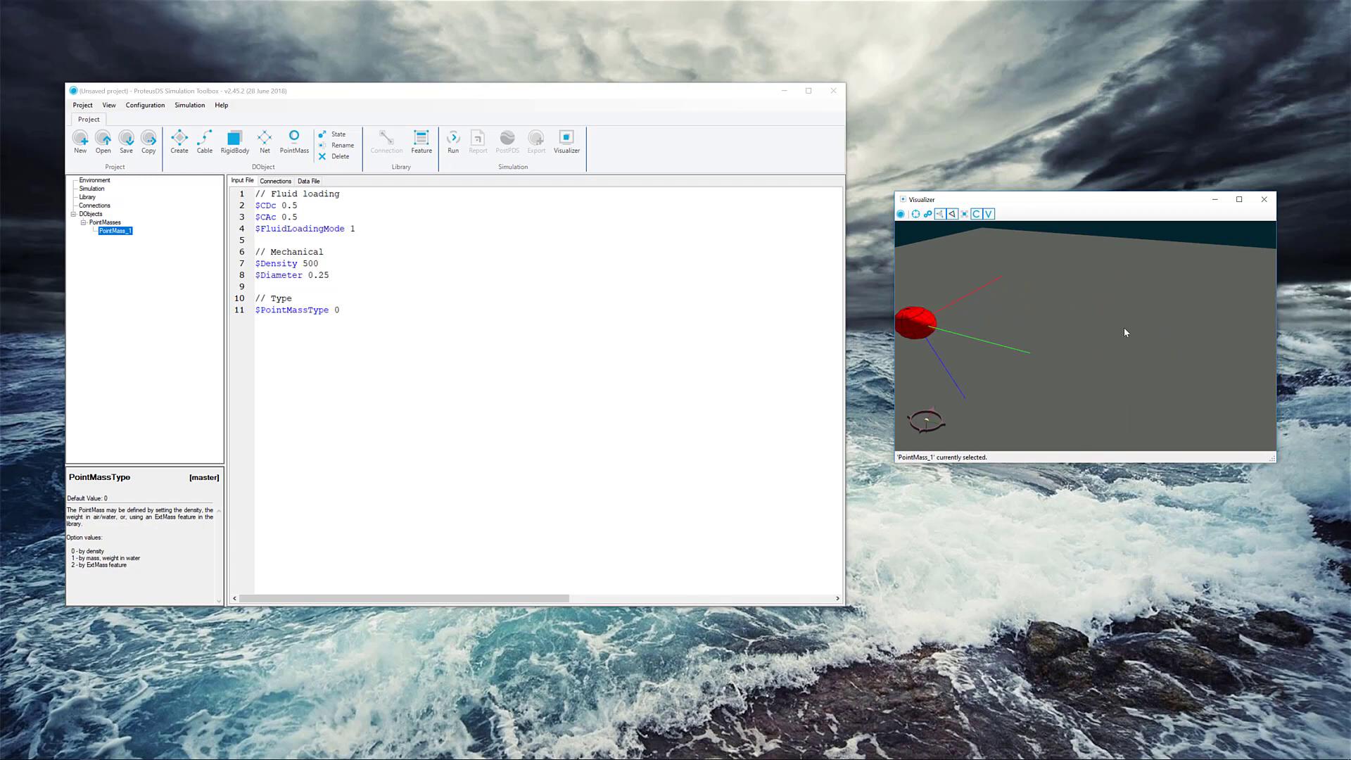
pyautogui.moveTo(1126, 325)
pyautogui.mouseDown()
pyautogui.moveTo(918, 304)
pyautogui.moveTo(1046, 330)
pyautogui.moveTo(1062, 307)
pyautogui.moveTo(1101, 328)
pyautogui.mouseUp()
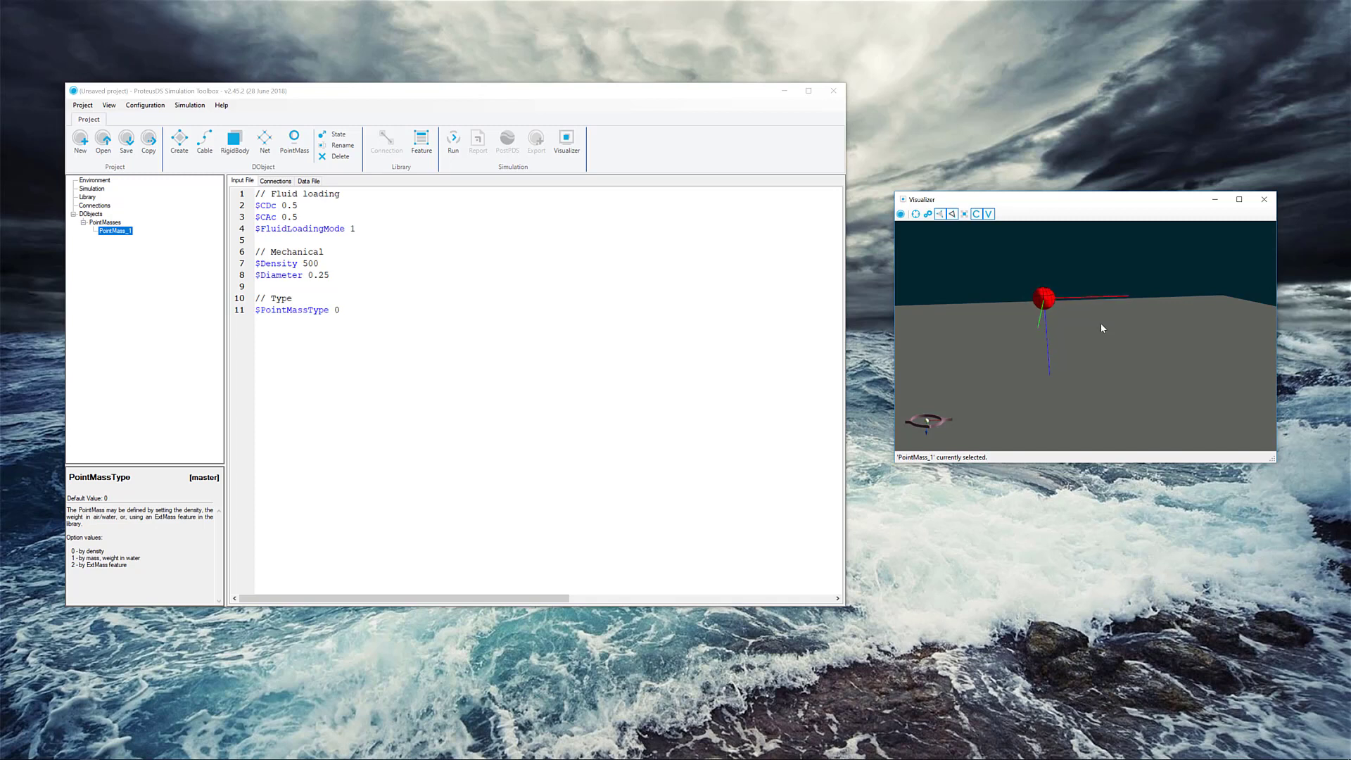
pyautogui.scroll(3, 1102, 328)
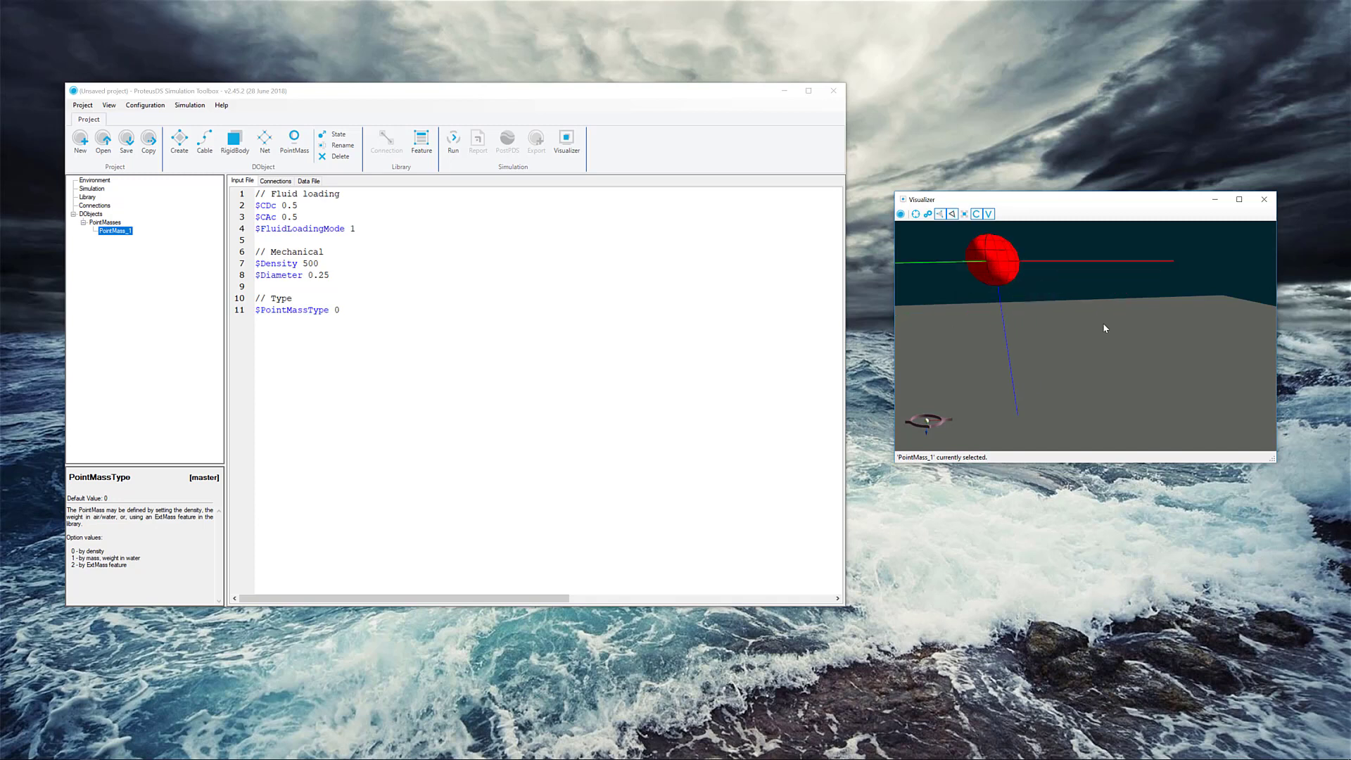
pyautogui.scroll(-5, 1105, 328)
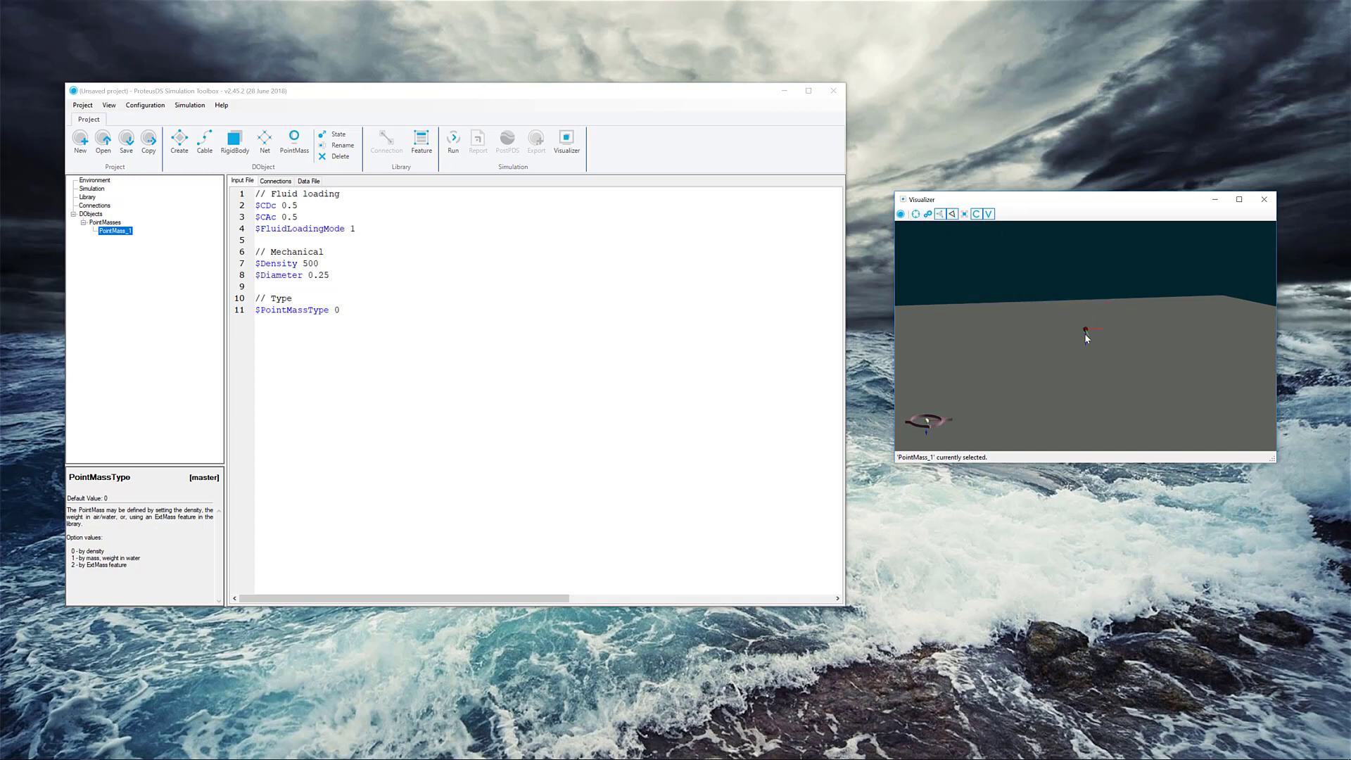
pyautogui.scroll(10, 1085, 338)
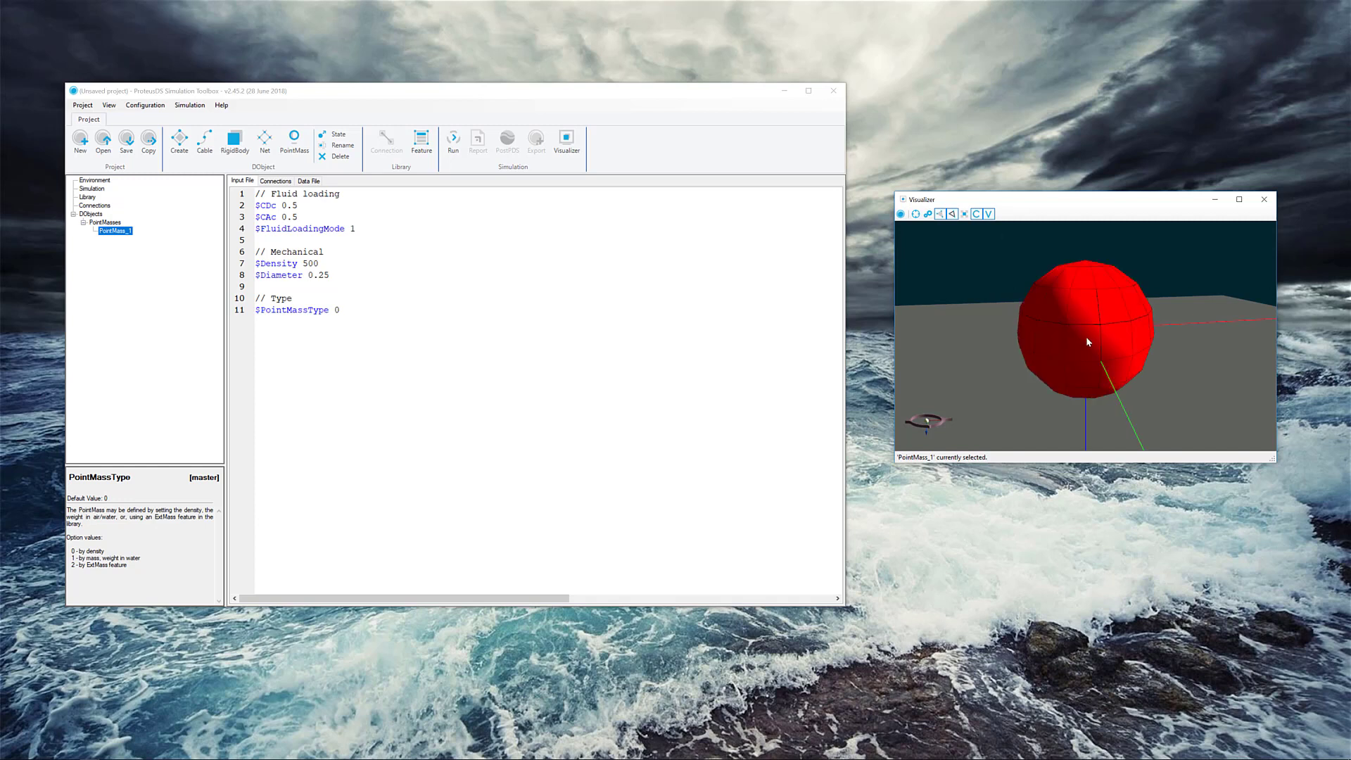
pyautogui.scroll(-5, 1087, 344)
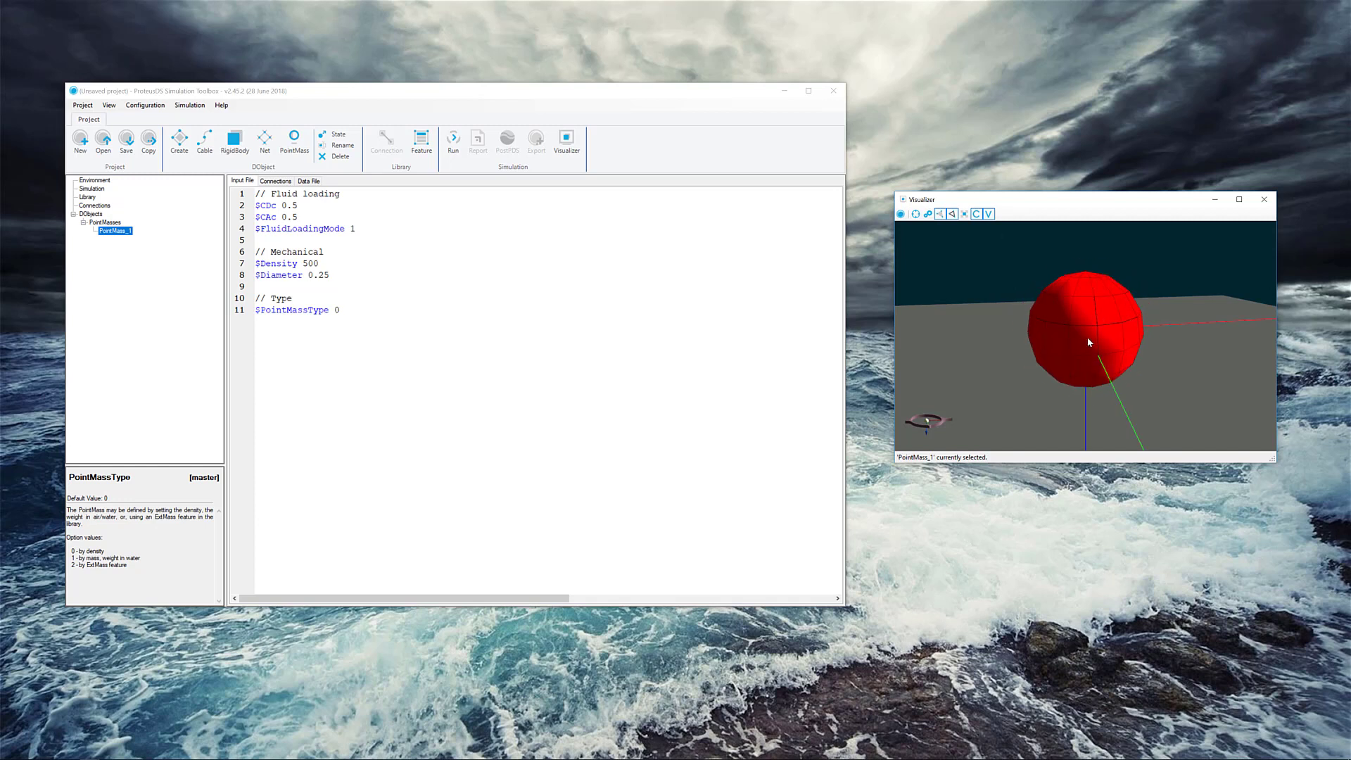
pyautogui.scroll(-5, 1089, 341)
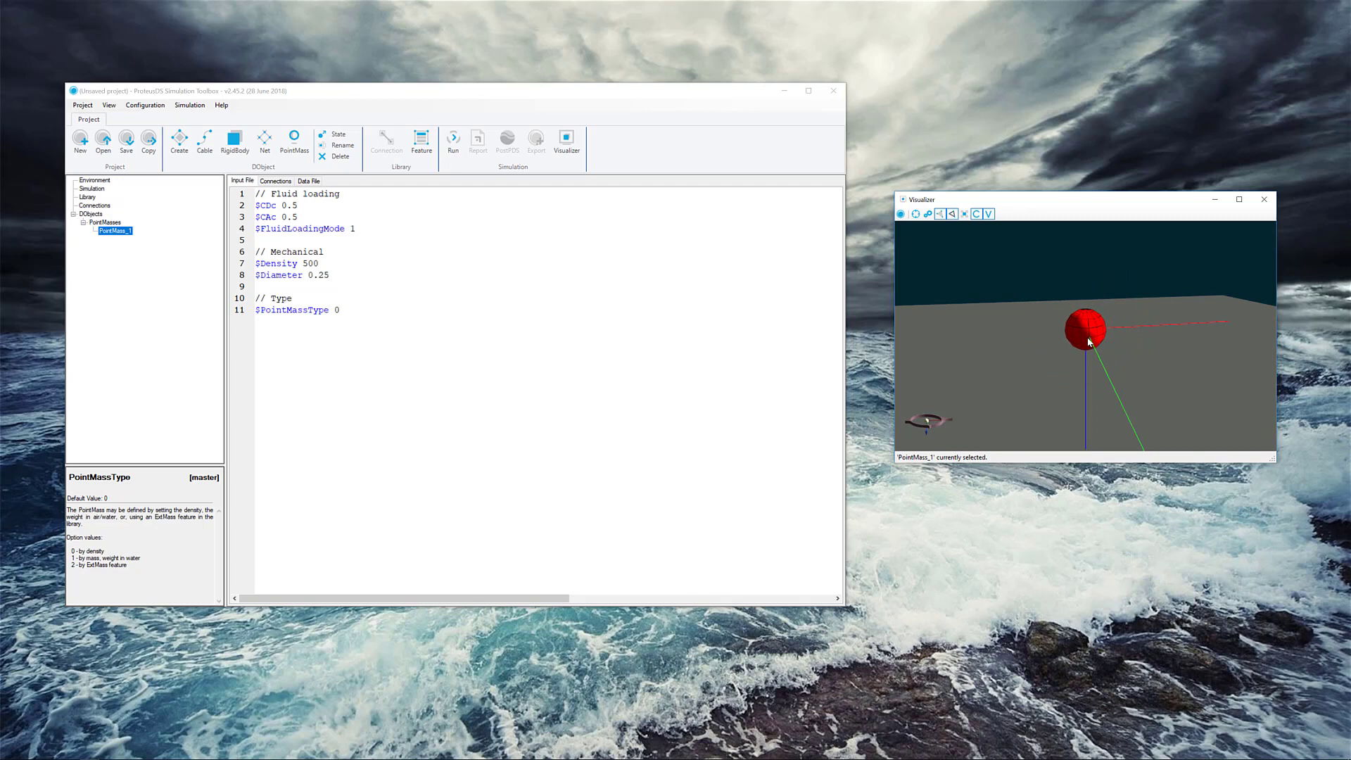
pyautogui.press('a')
pyautogui.press('w')
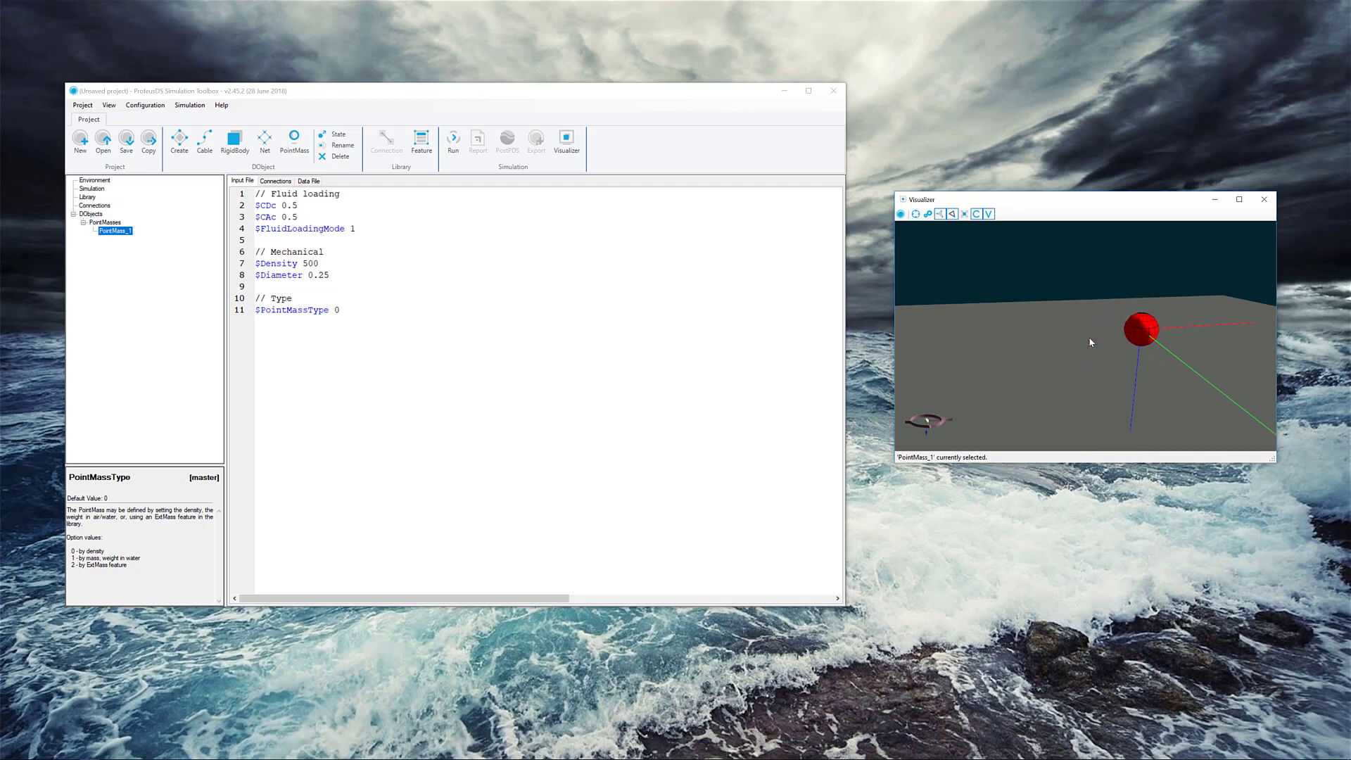
pyautogui.press('d')
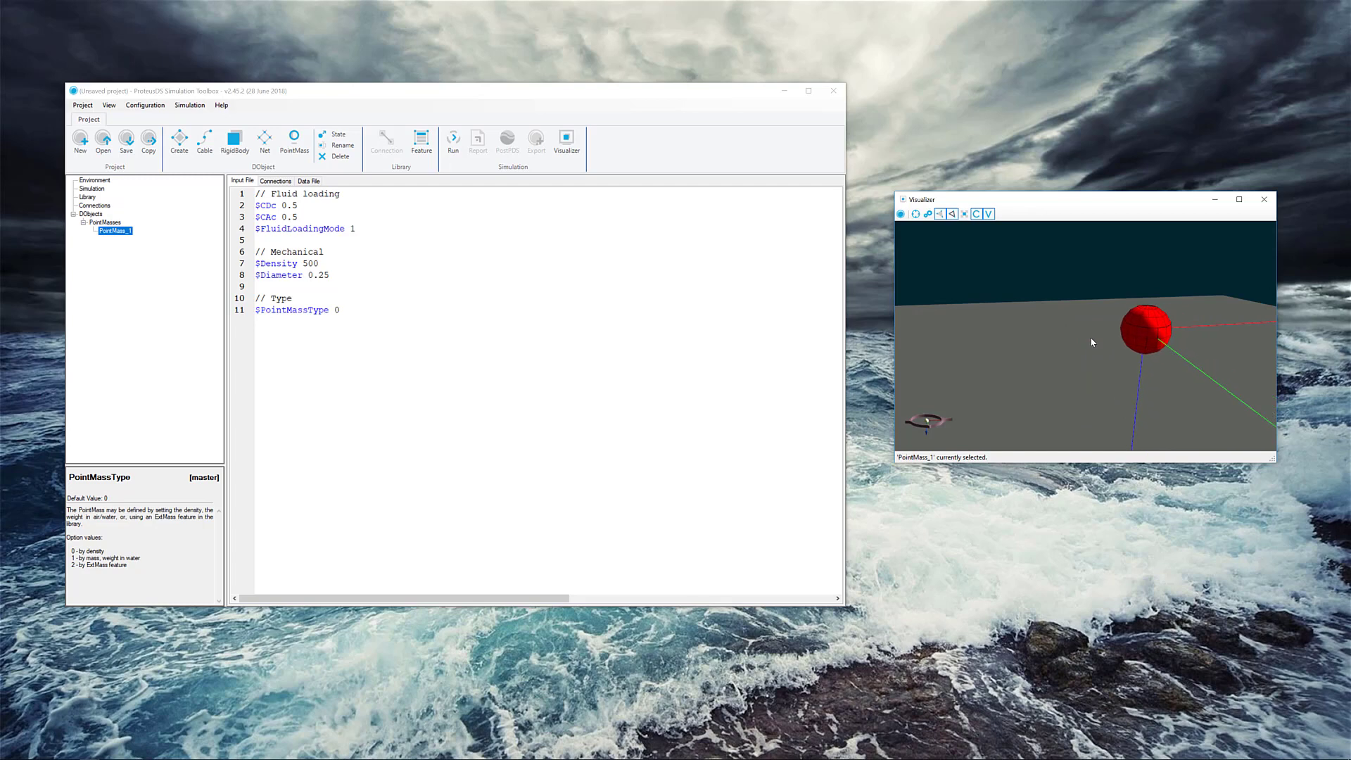
# Start the simulation run, agree to save the project, and set a new folder pointmass under Documents\simulation as its working folder
pyautogui.click(453, 143)
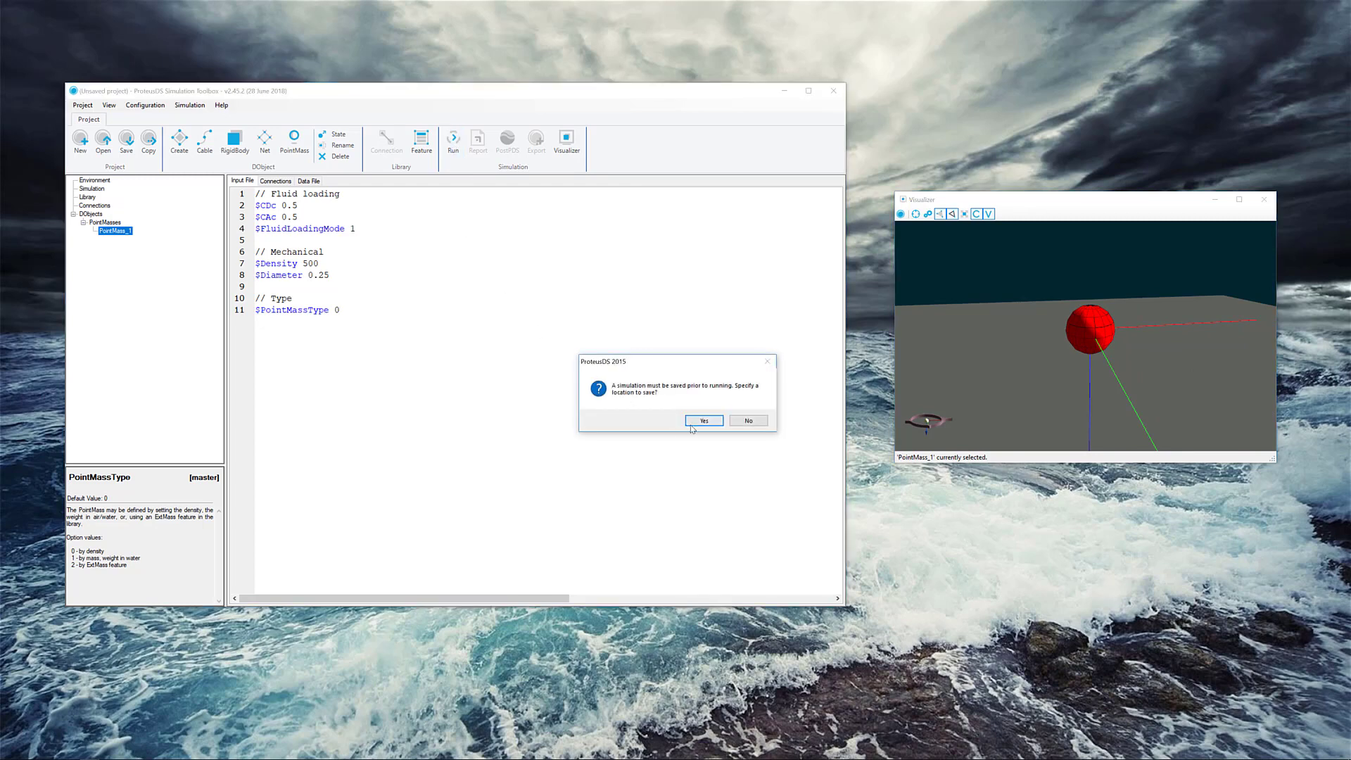
pyautogui.click(704, 420)
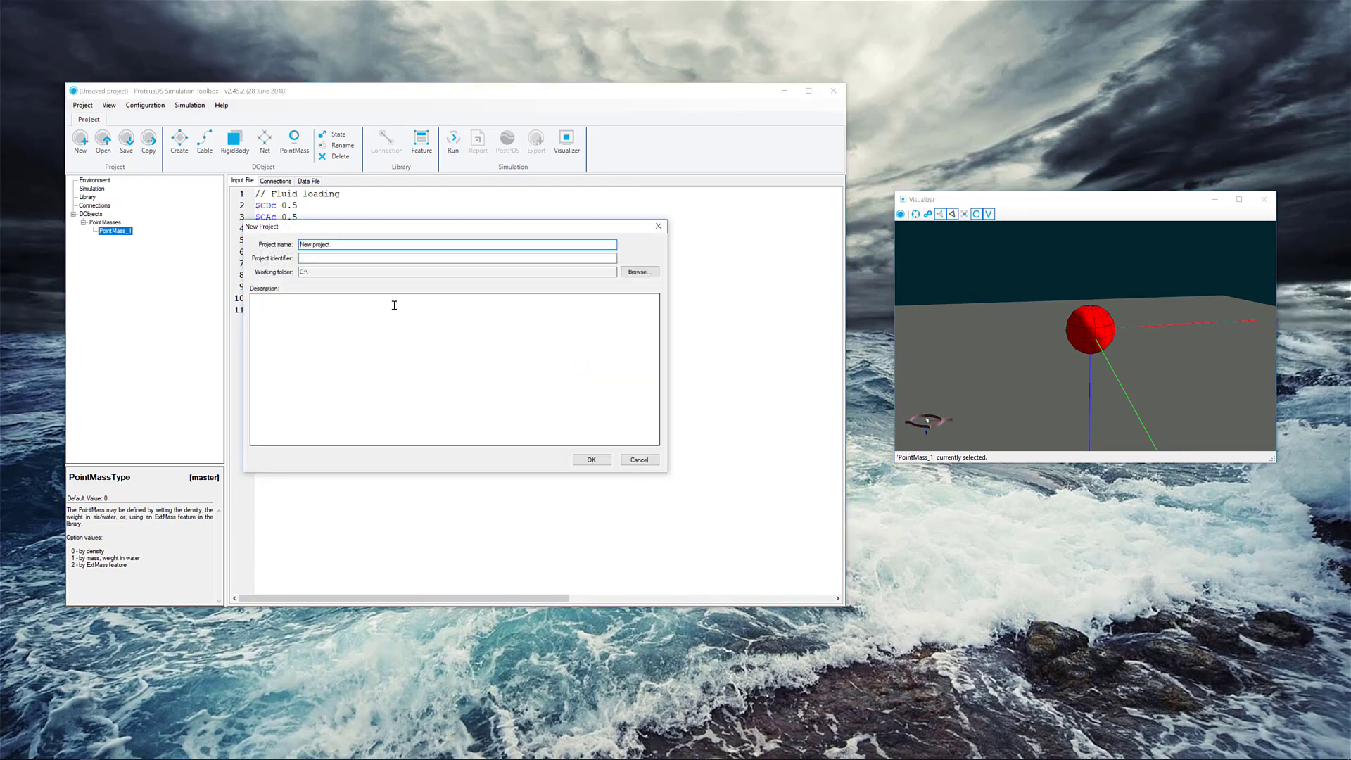
pyautogui.click(647, 271)
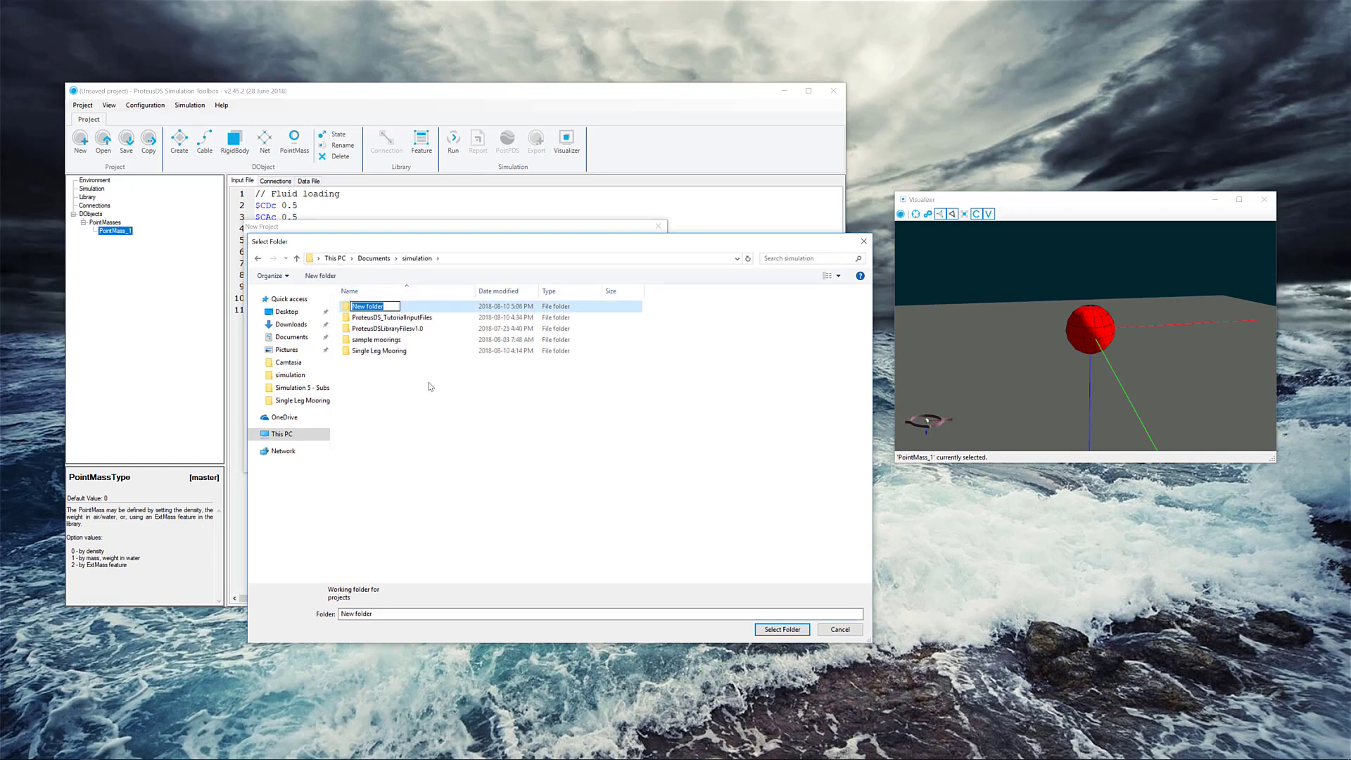
pyautogui.write('pointmass')
pyautogui.press('Return')
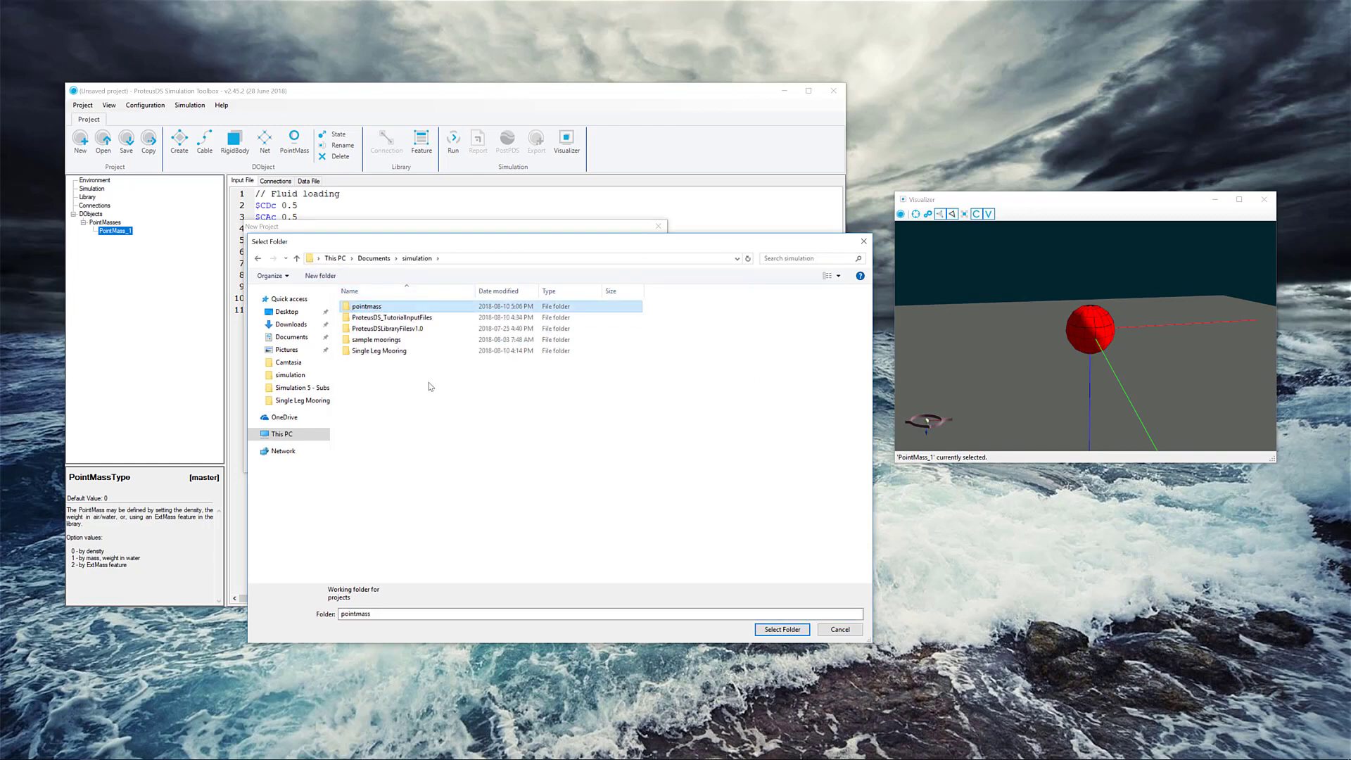
pyautogui.press('Return')
pyautogui.click(782, 630)
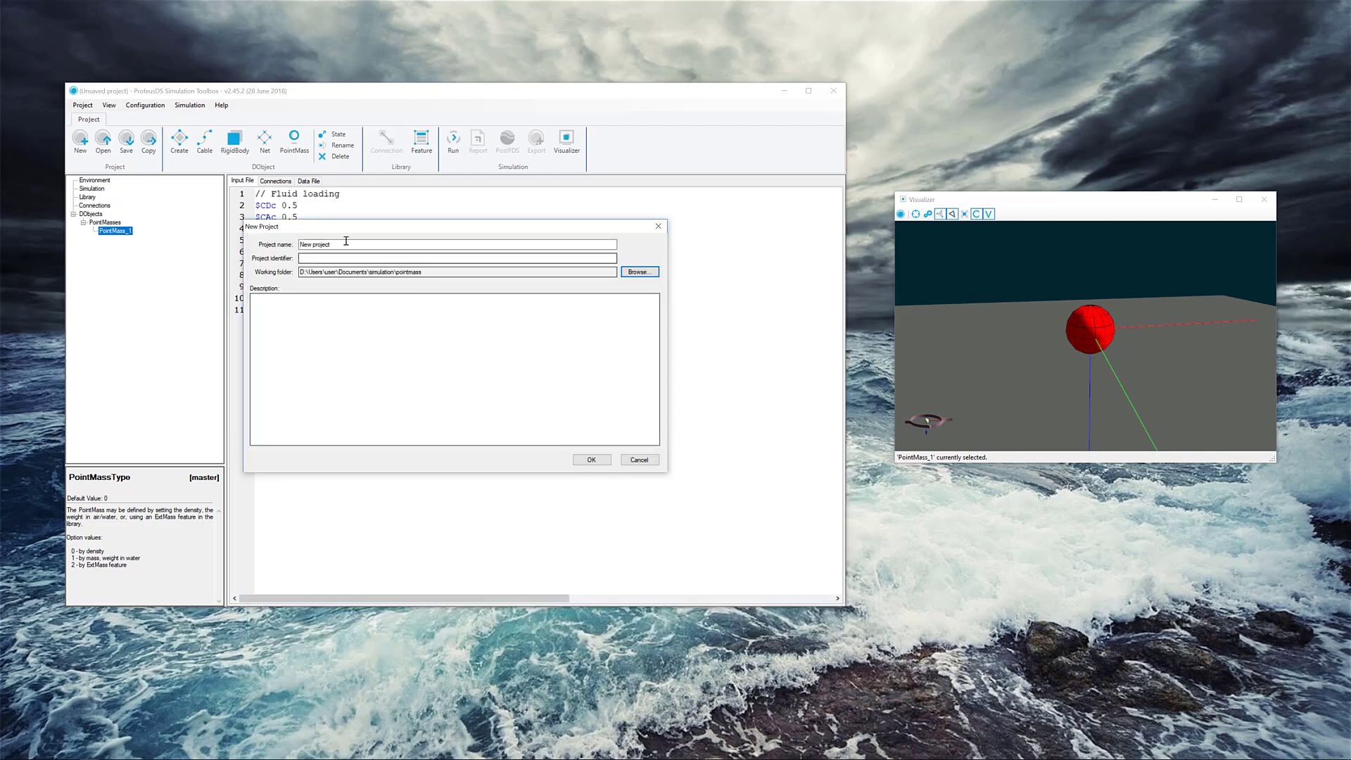
# Name the project "load case 1" and save it so the simulation runs
pyautogui.moveTo(346, 243); pyautogui.dragTo(269, 240)
pyautogui.write('load case 1')
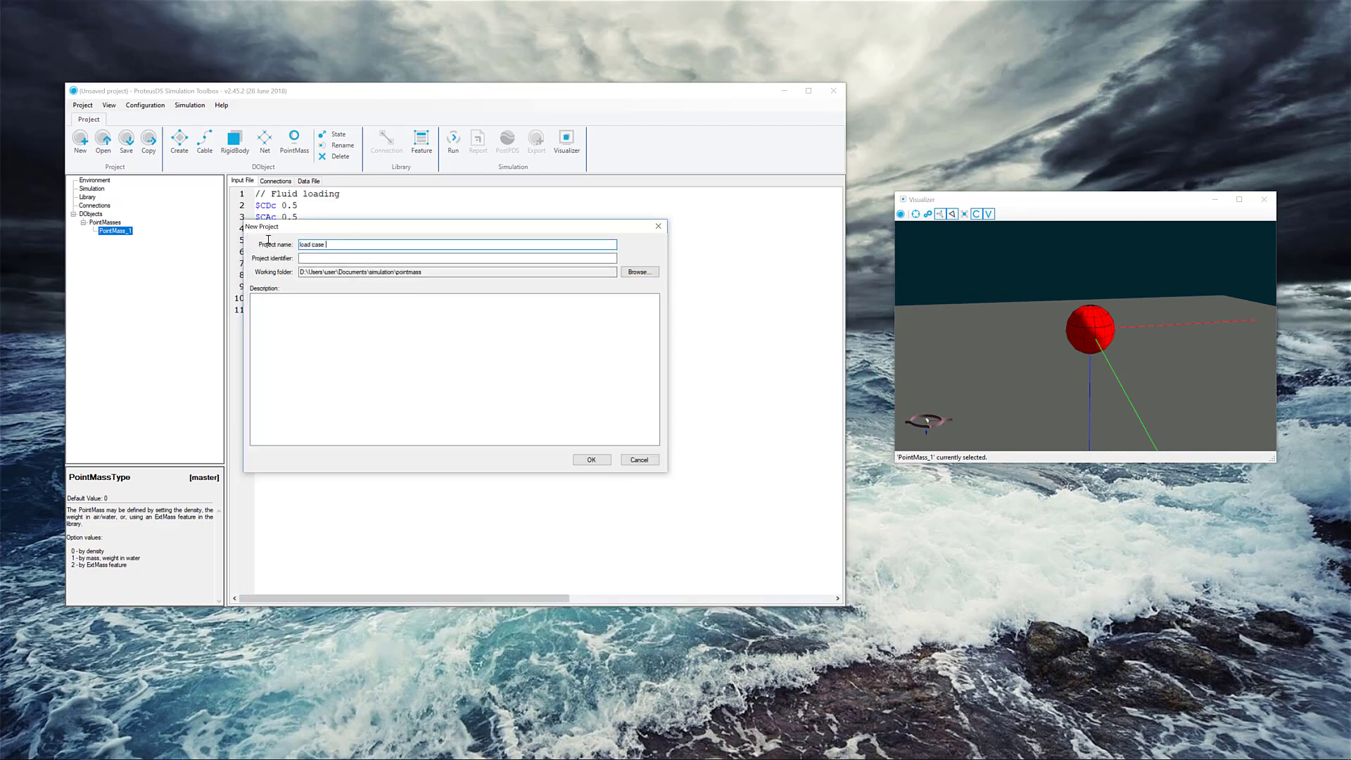
pyautogui.click(591, 460)
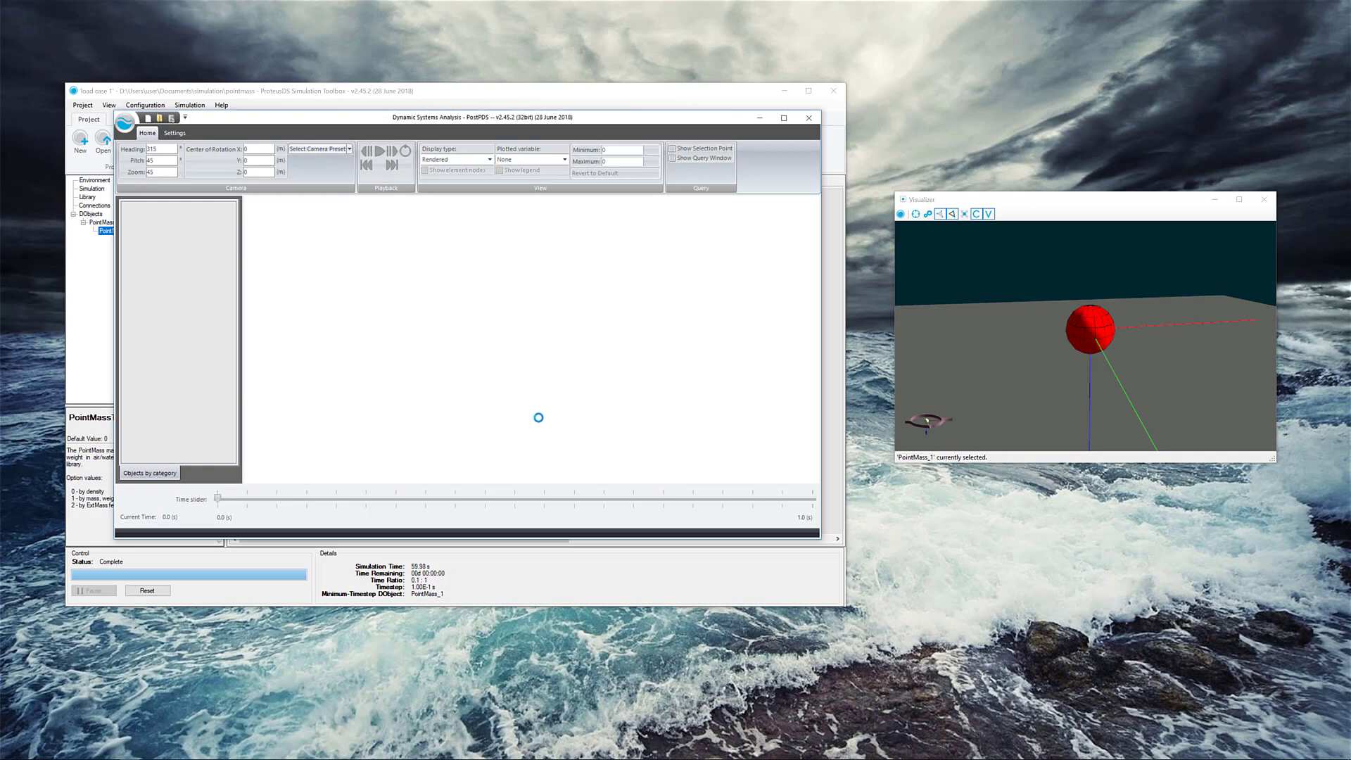
# Maximize the PostPDS results window and inspect the floating point mass up close from different headings
pyautogui.click(497, 420)
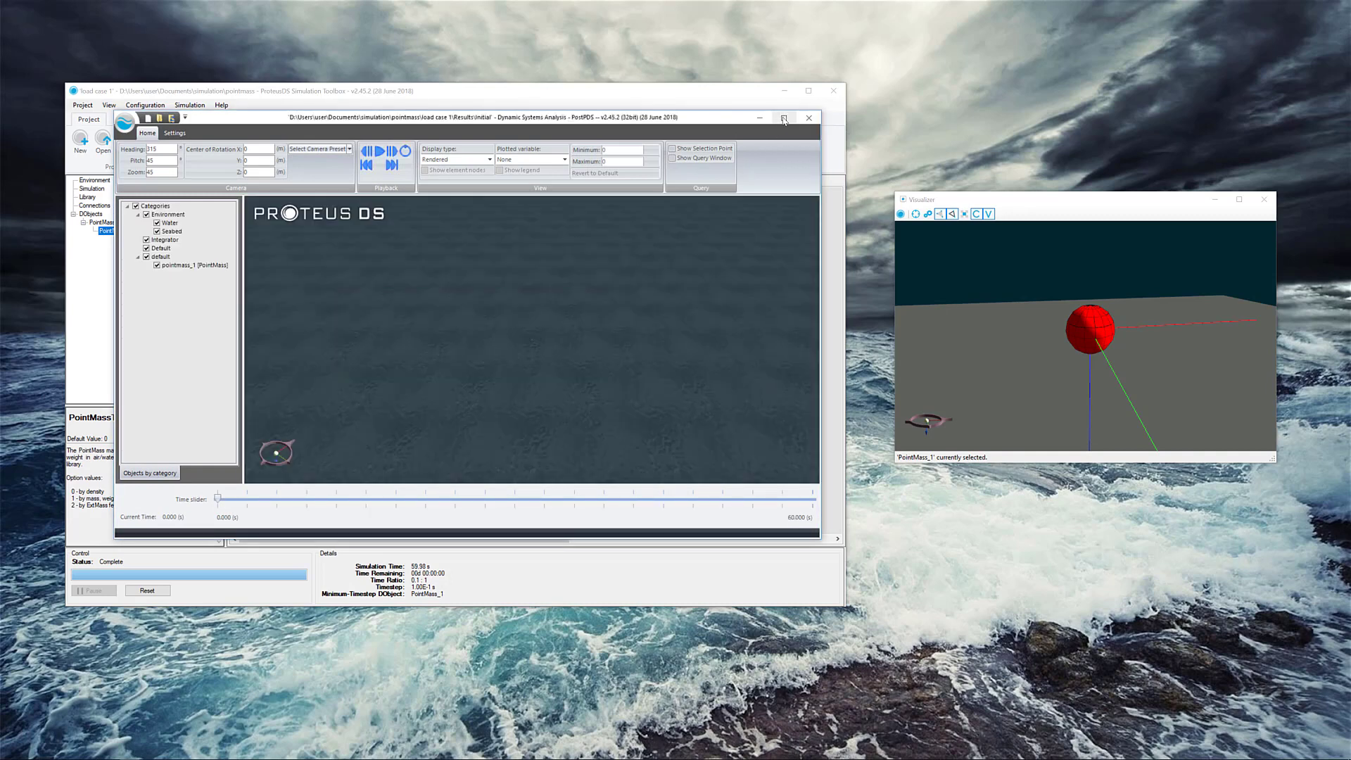
pyautogui.click(784, 118)
pyautogui.moveTo(725, 295); pyautogui.dragTo(779, 395)
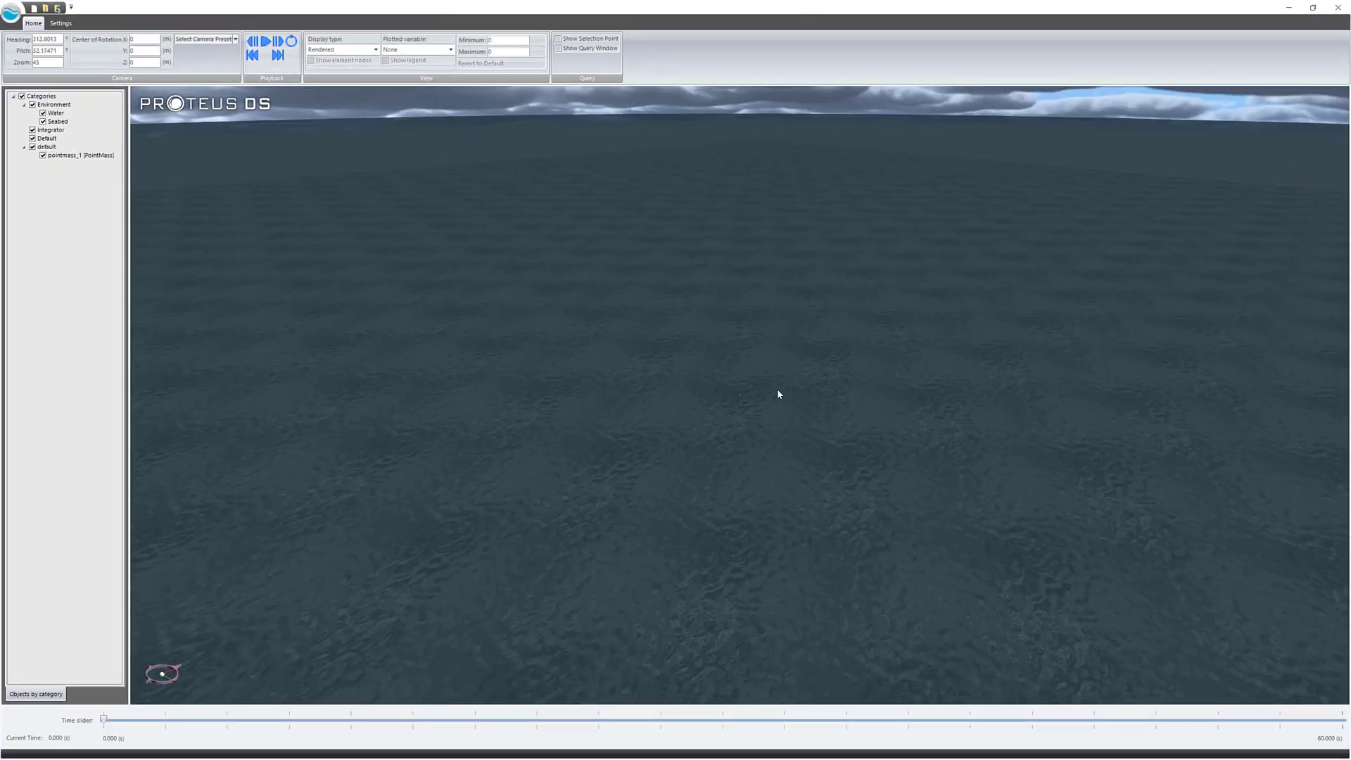
pyautogui.scroll(8, 778, 395)
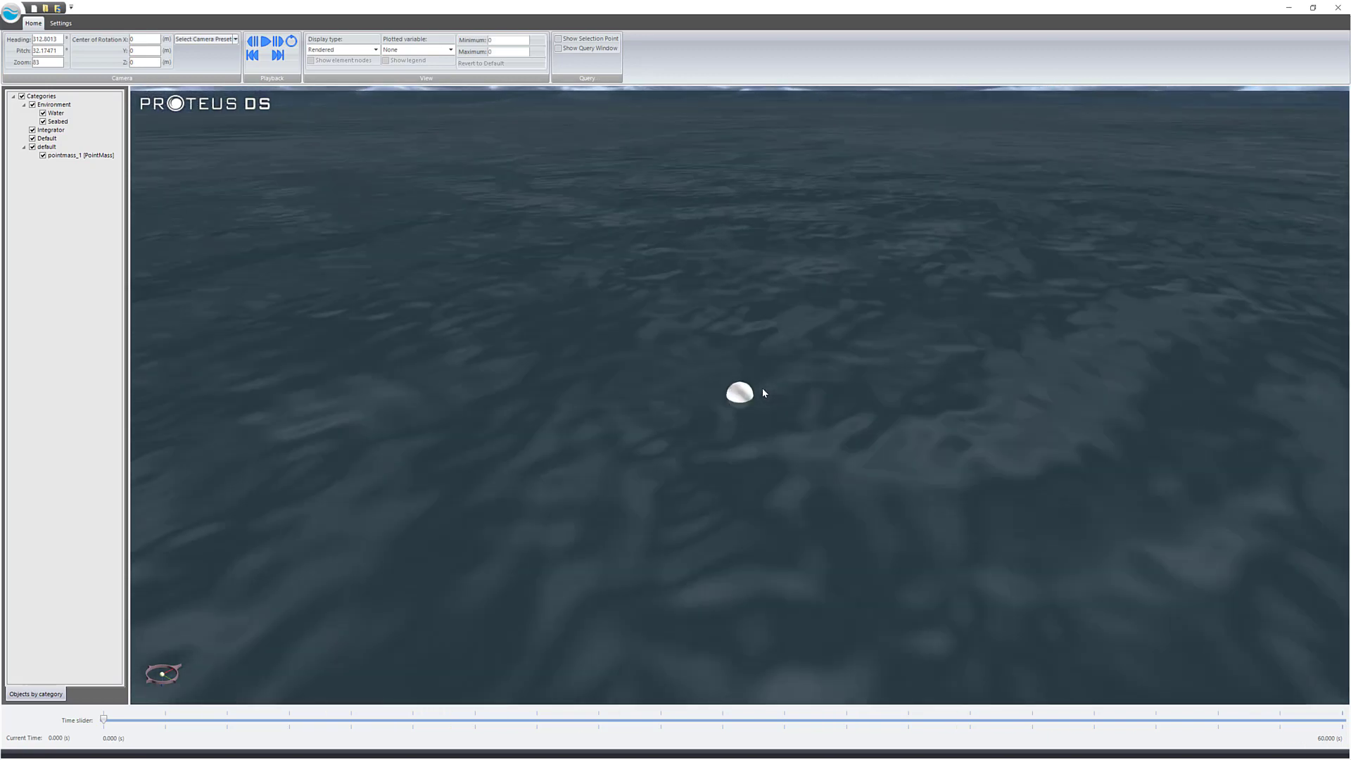
pyautogui.scroll(1, 763, 392)
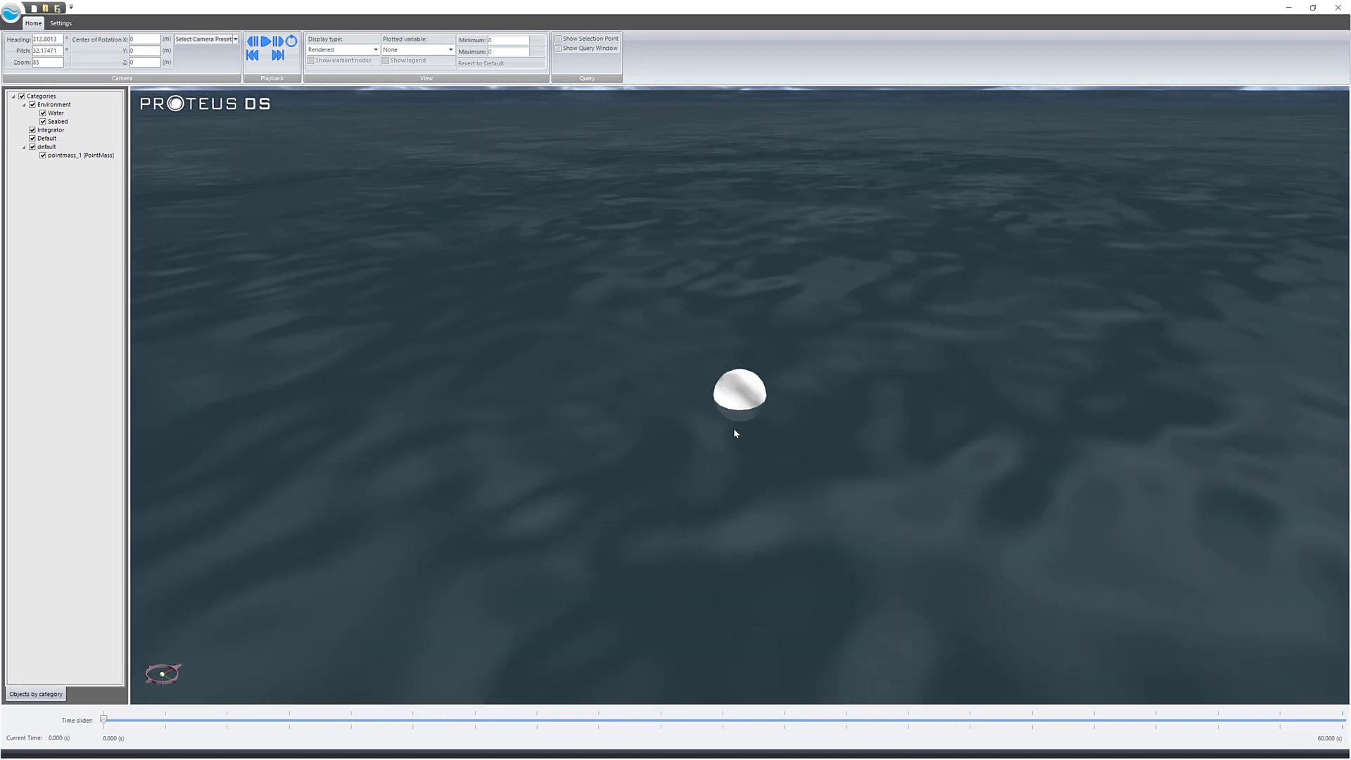
pyautogui.moveTo(733, 421); pyautogui.dragTo(564, 418)
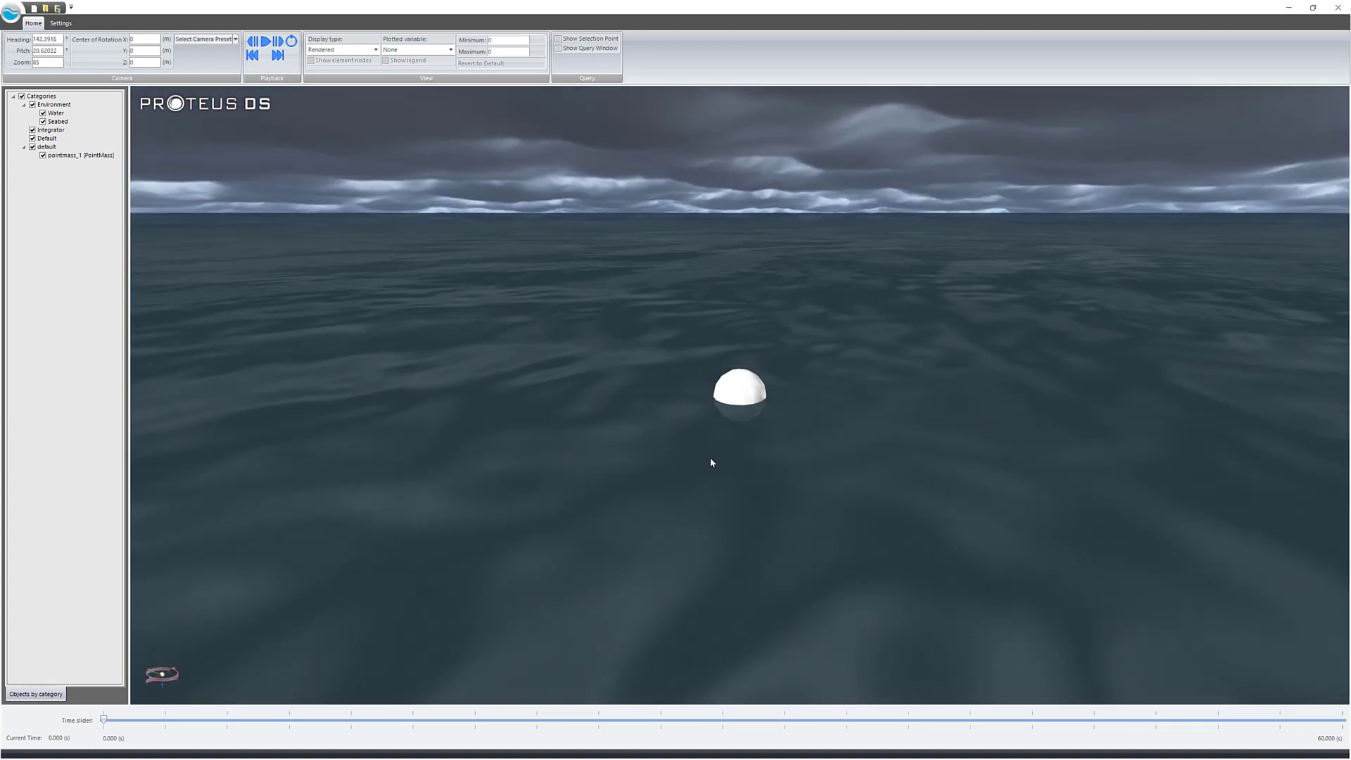
# Explore the ocean scene around the point mass by shifting the camera's center of rotation and changing its distance and heading
pyautogui.press('Left')
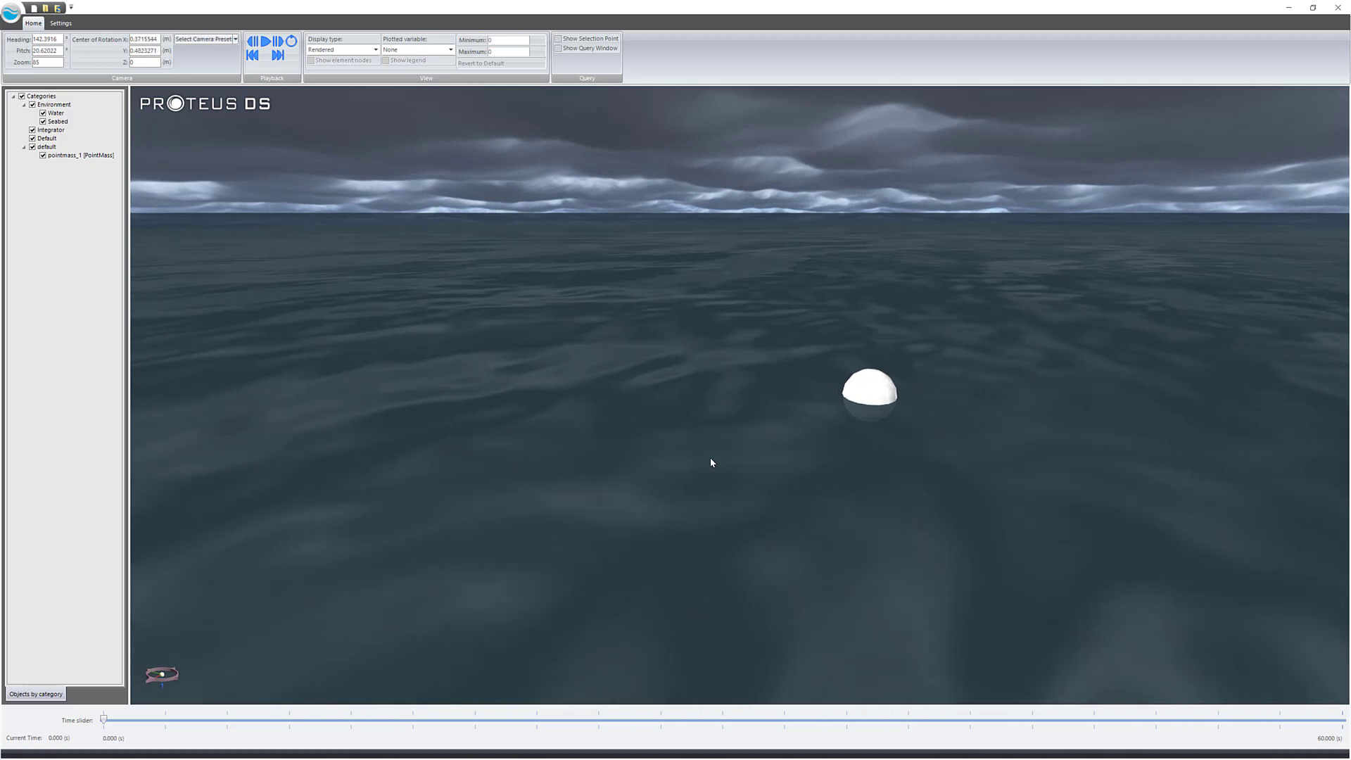
pyautogui.press('Left')
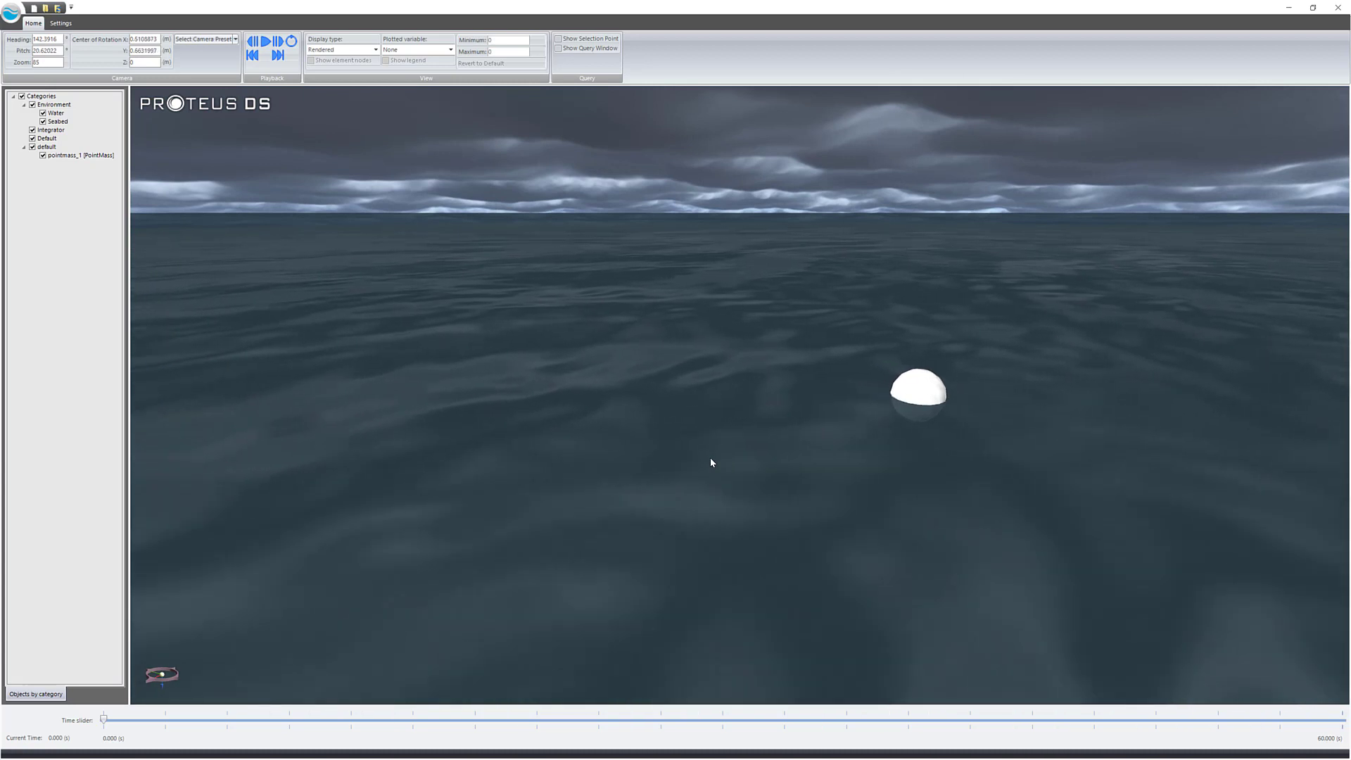
pyautogui.press('Down')
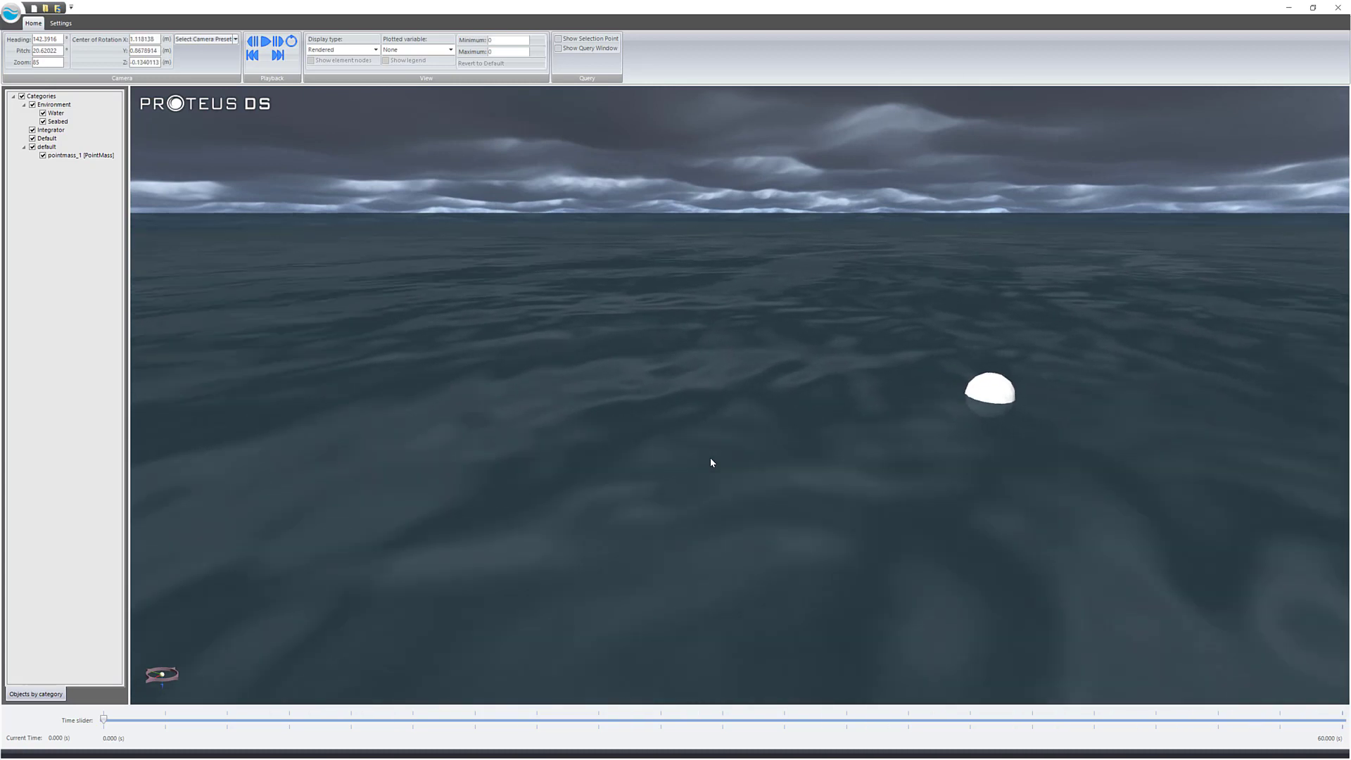
pyautogui.press('Left')
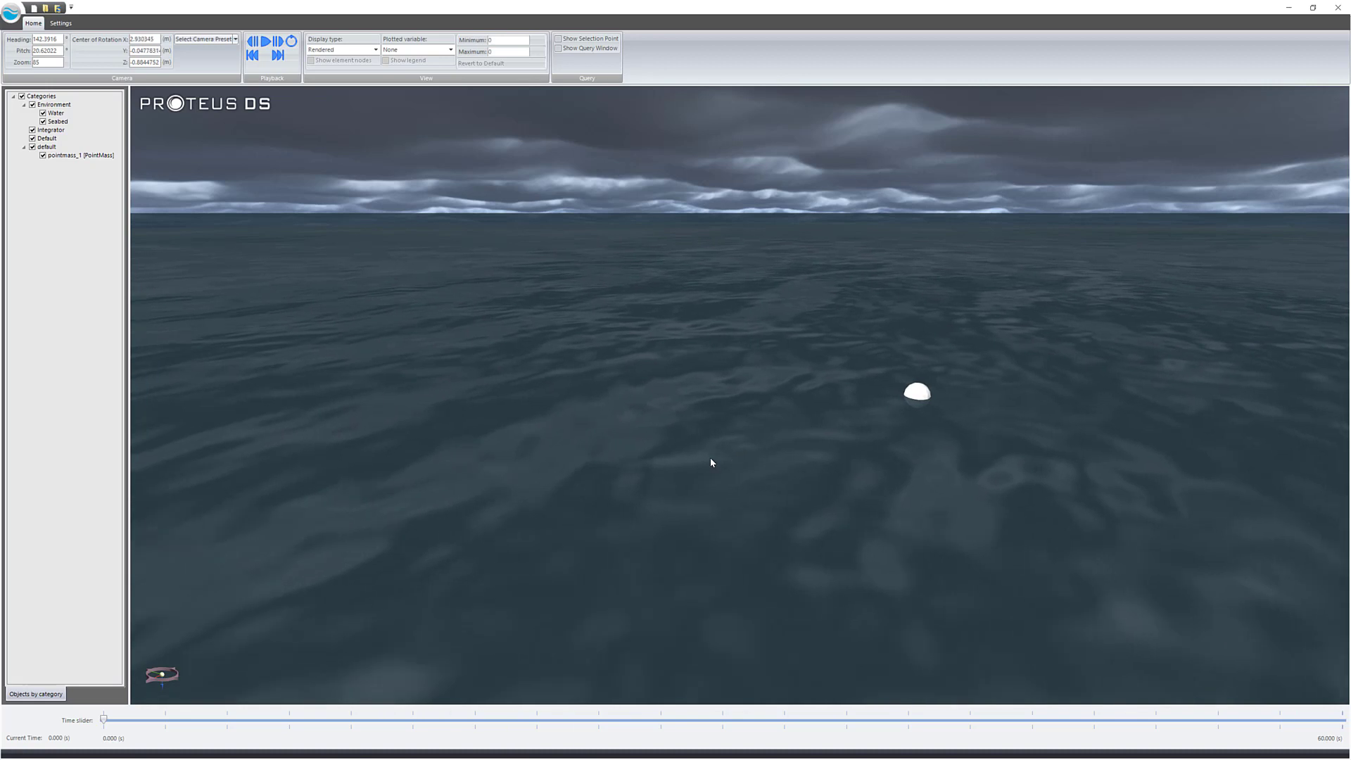
pyautogui.scroll(-2, 711, 462)
pyautogui.scroll(-2, 711, 462)
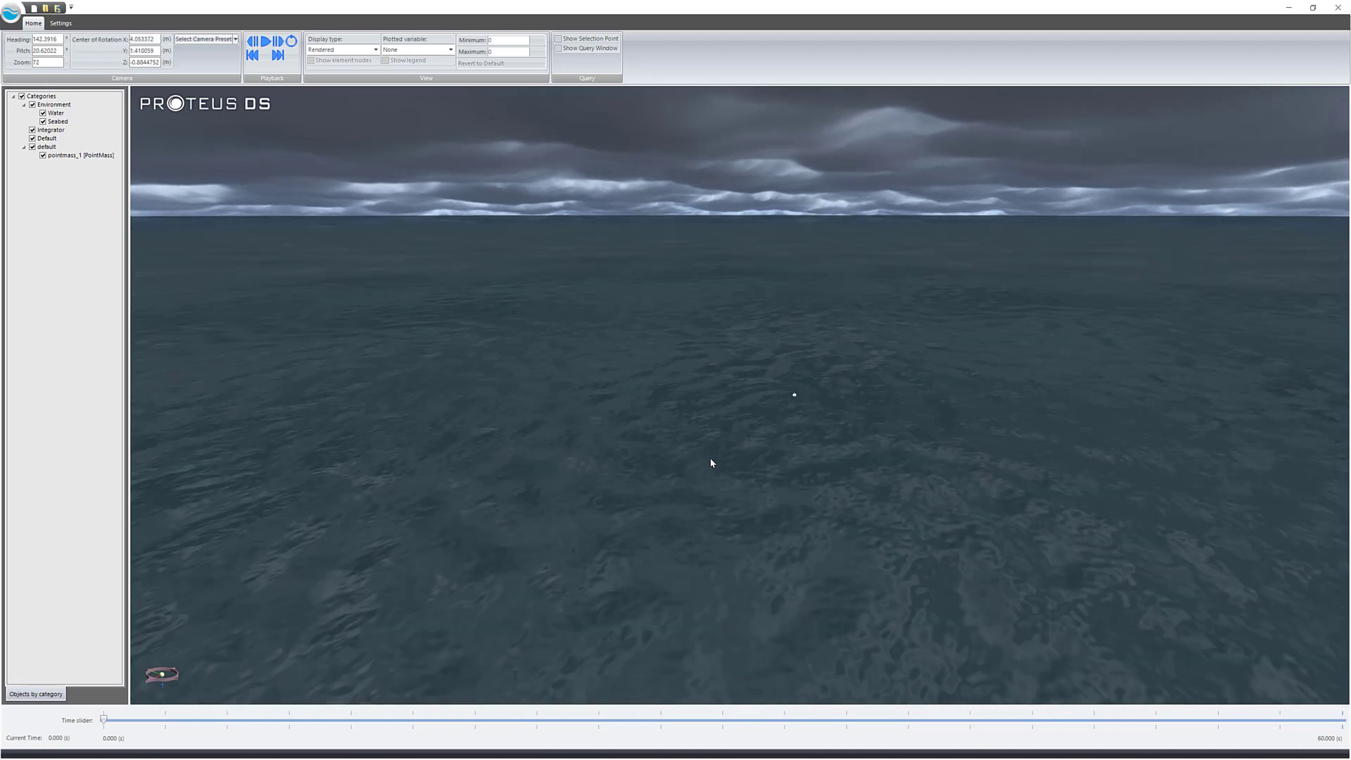
pyautogui.press('Left')
pyautogui.press('Right')
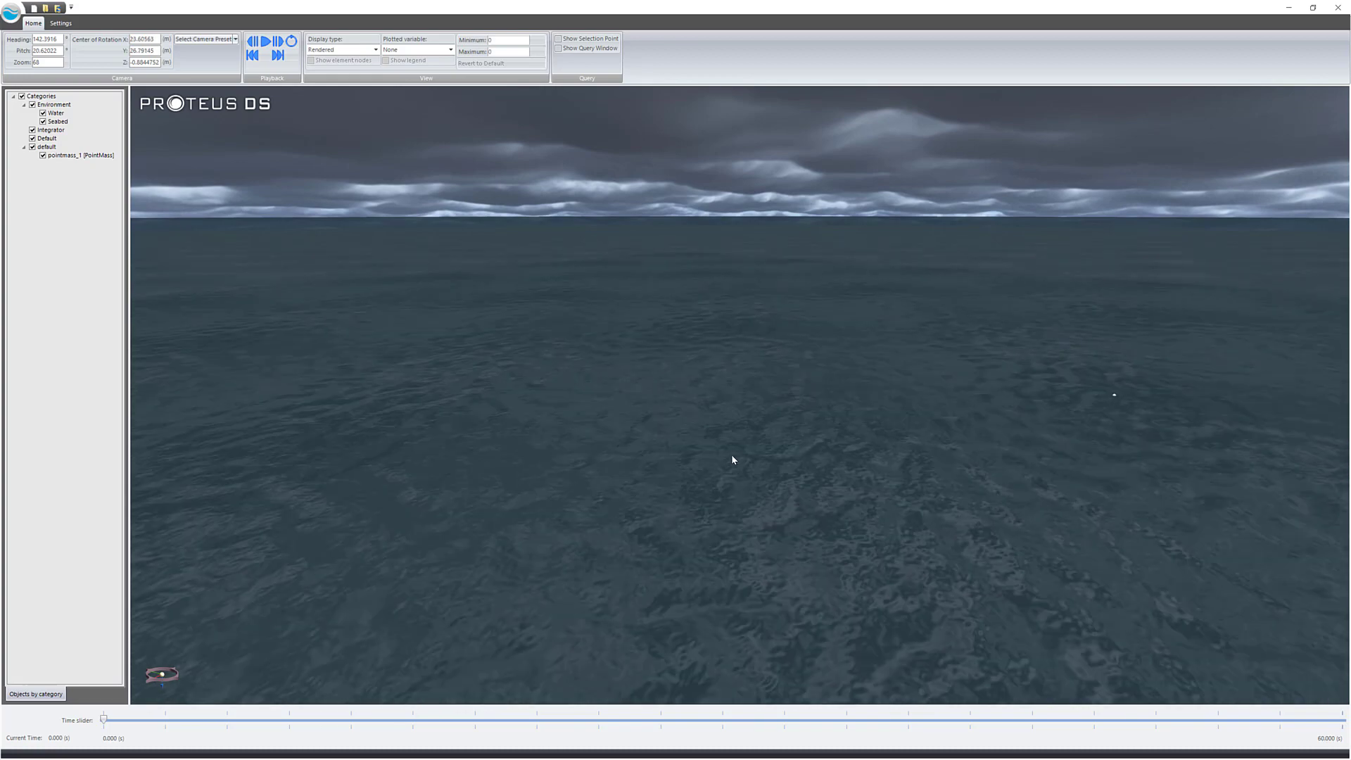
pyautogui.moveTo(732, 457); pyautogui.dragTo(631, 325)
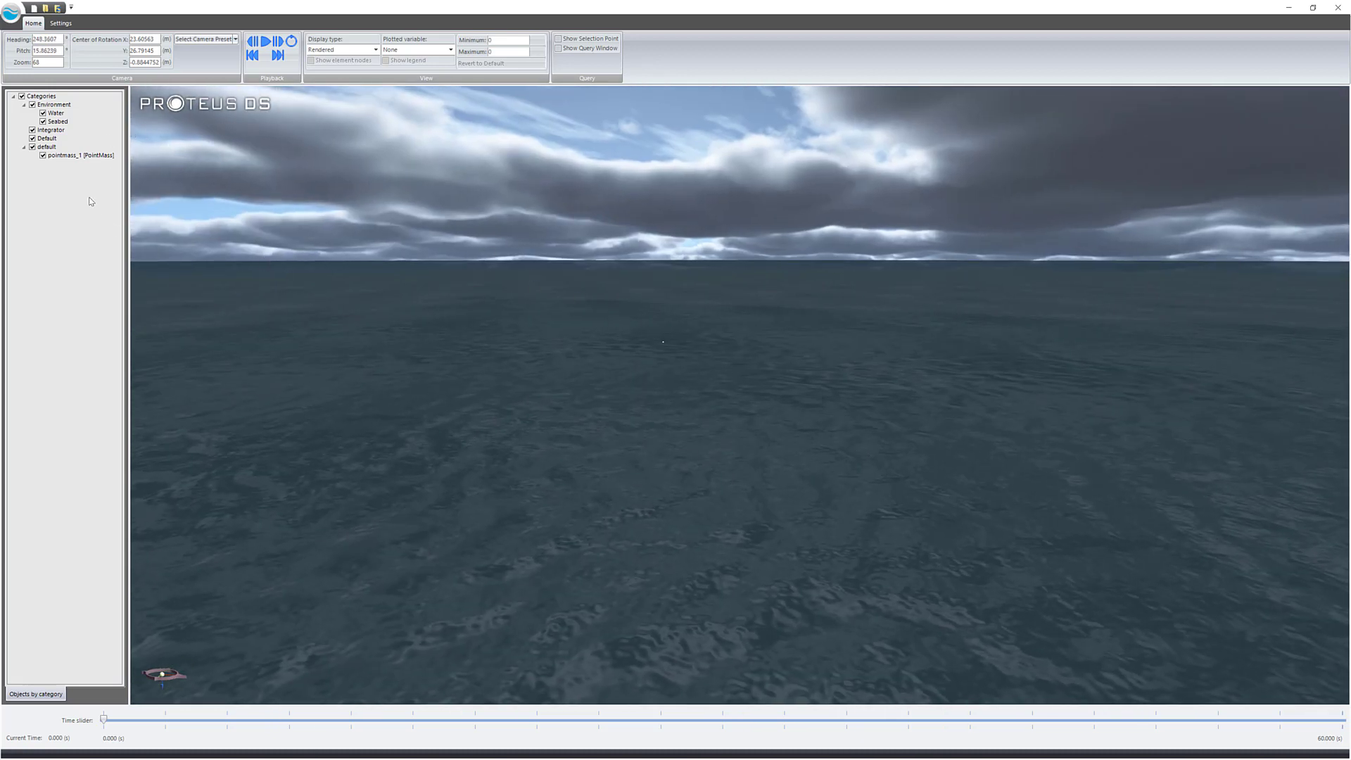
# Recenter the camera on pointmass_1 and view it up close from a steeper pitch
pyautogui.doubleClick(78, 157)
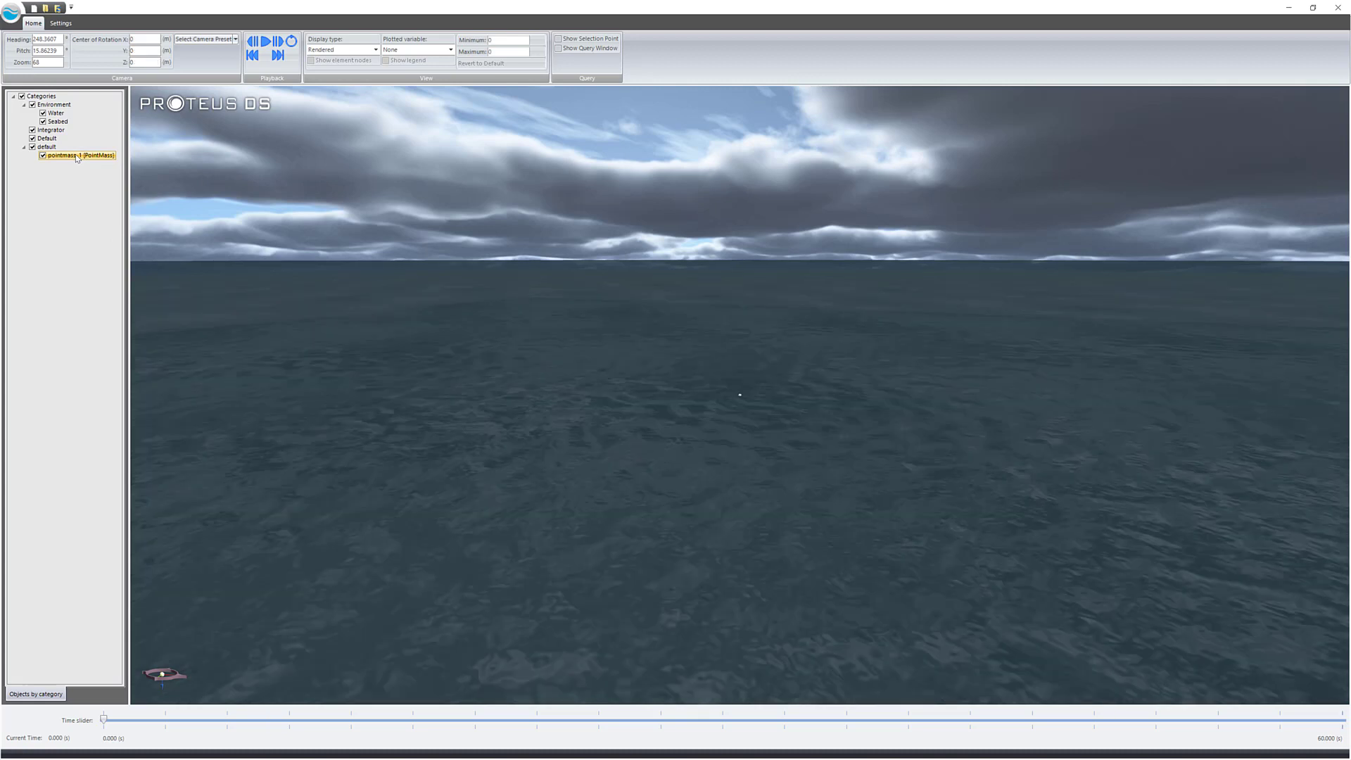
pyautogui.scroll(5, 741, 424)
pyautogui.moveTo(741, 423); pyautogui.dragTo(777, 475)
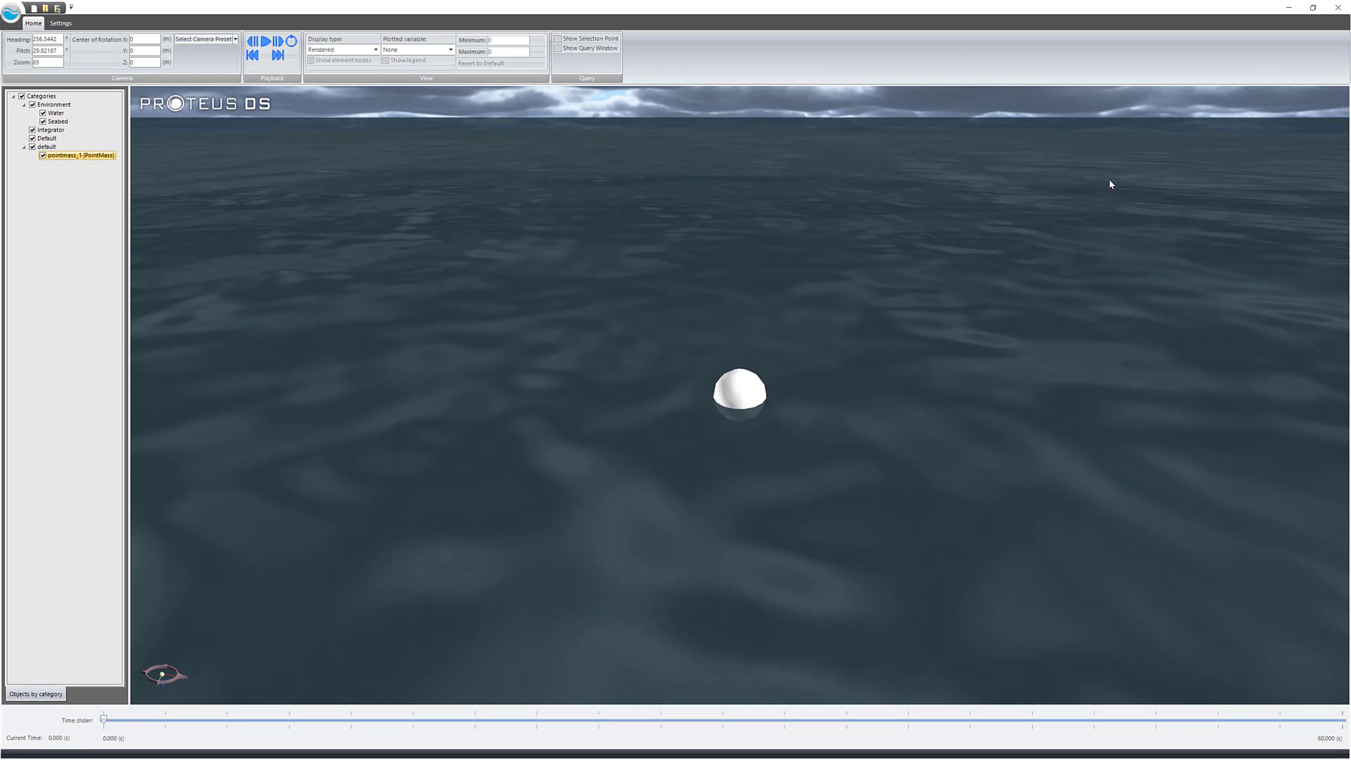